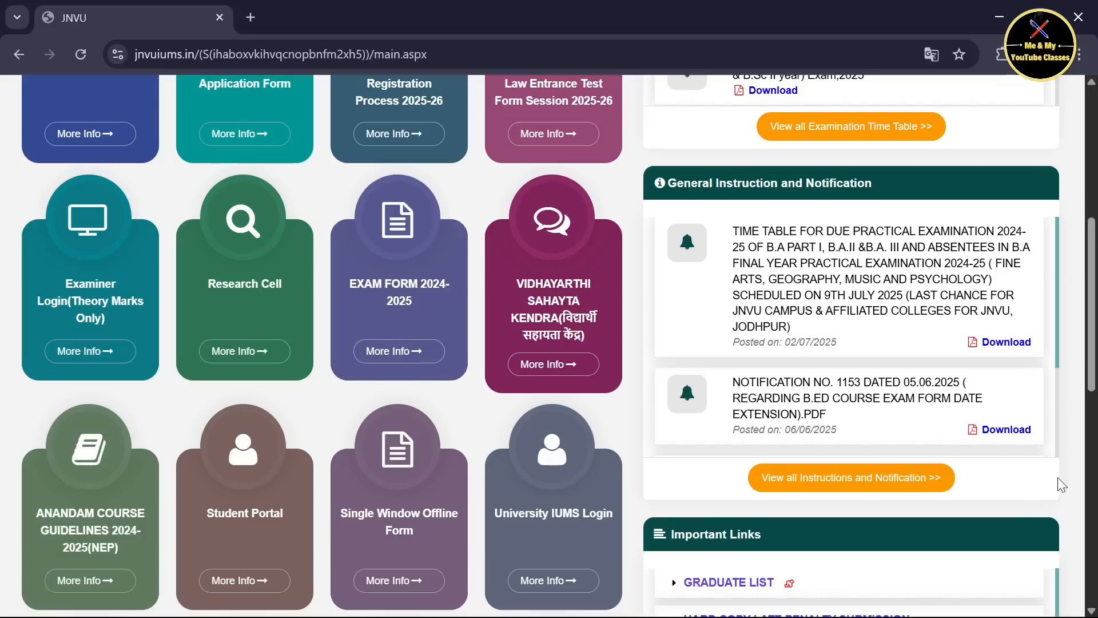
Step: Open the 2024-2025 regular examination form for affiliated college students
{"action": "left_click", "coordinate": [401, 349]}
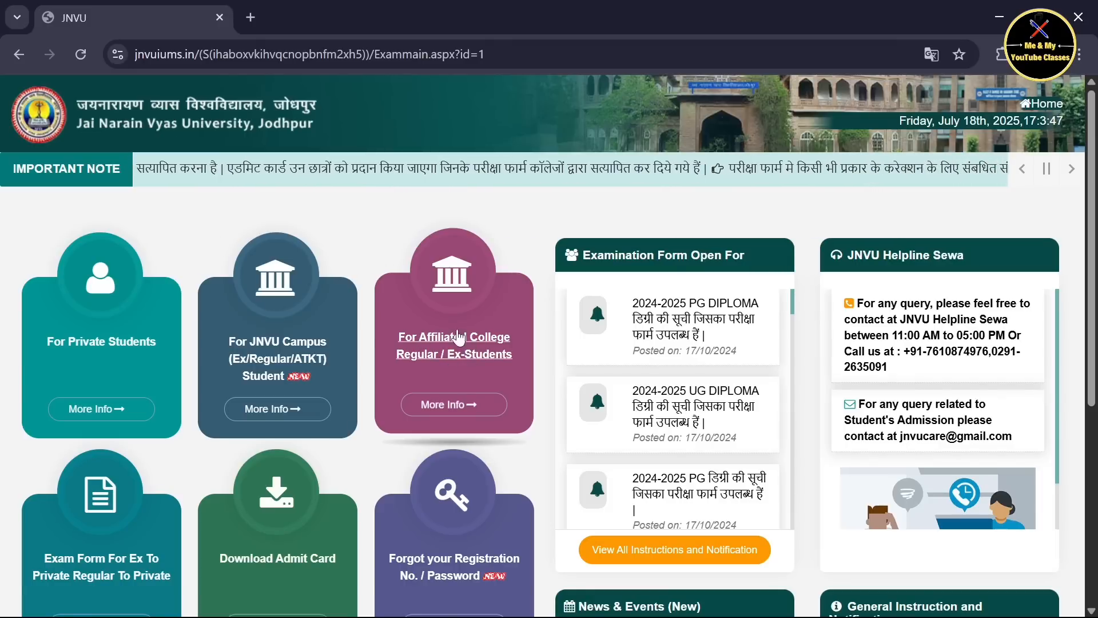
{"action": "left_click", "coordinate": [447, 404]}
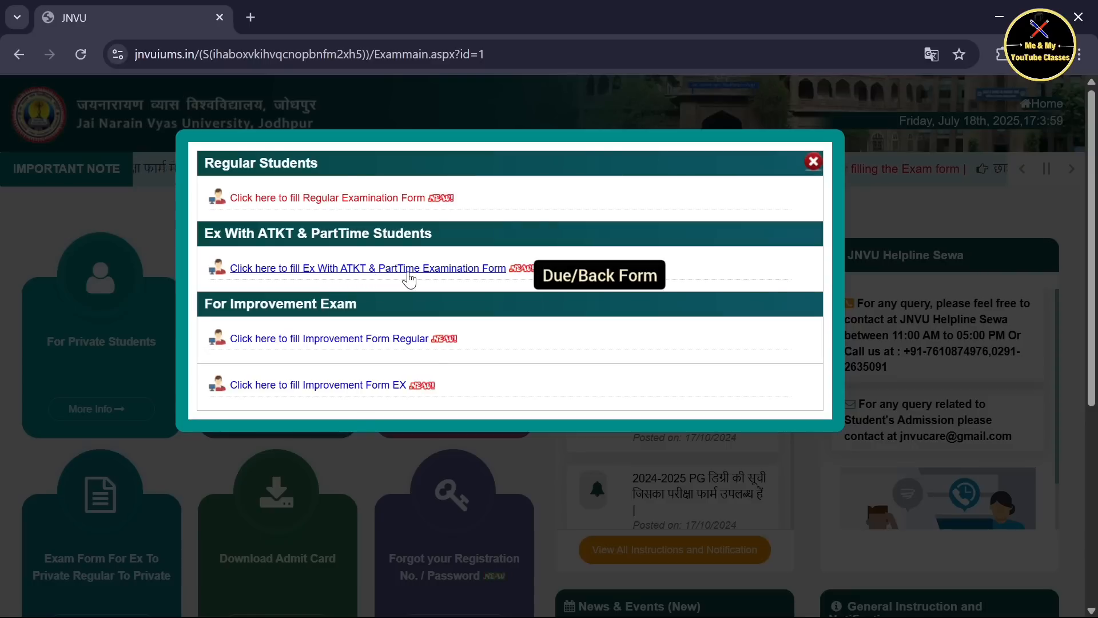
{"action": "left_click", "coordinate": [341, 201]}
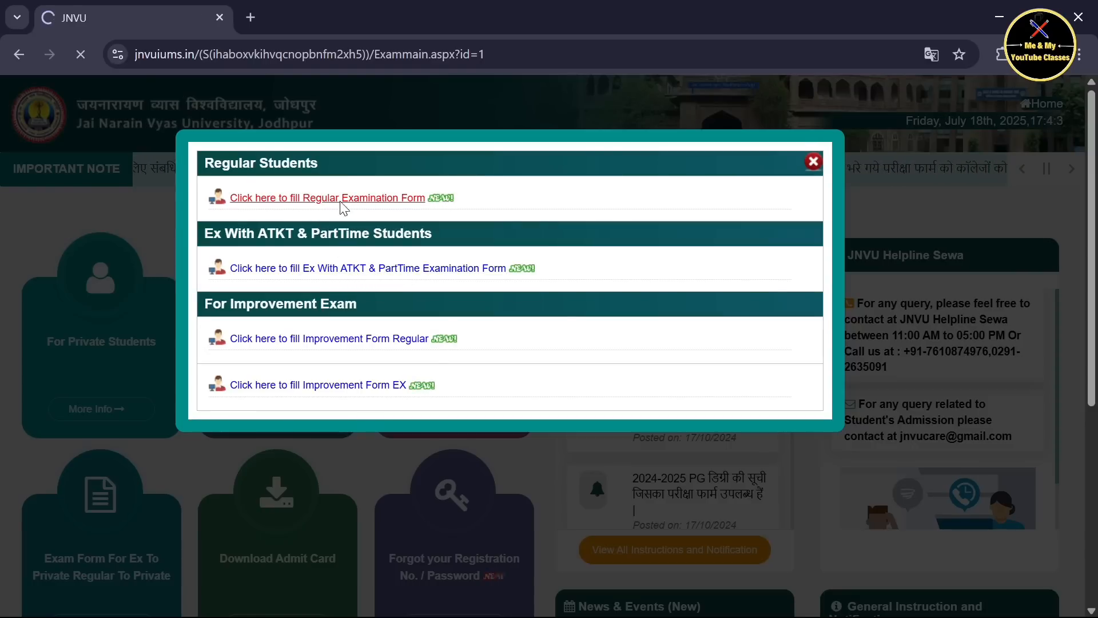
{"action": "scroll", "coordinate": [251, 313], "scroll_direction": "down", "scroll_amount": 1}
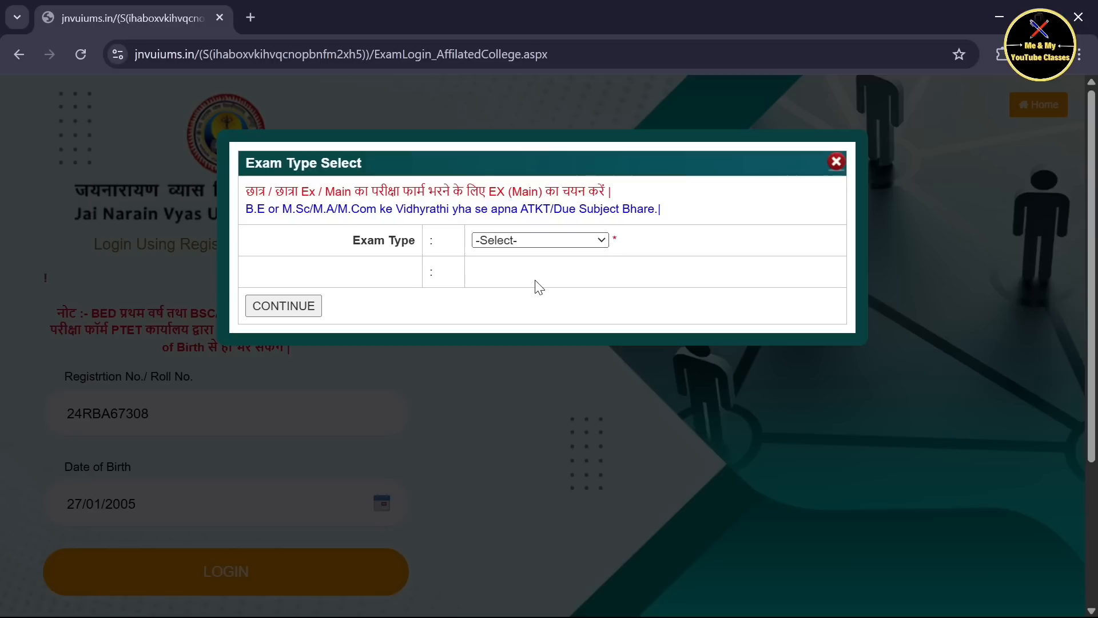
Step: Choose REGULAR/EX (MAIN) as the exam type and continue
{"action": "left_click", "coordinate": [539, 240]}
{"action": "left_click", "coordinate": [505, 258]}
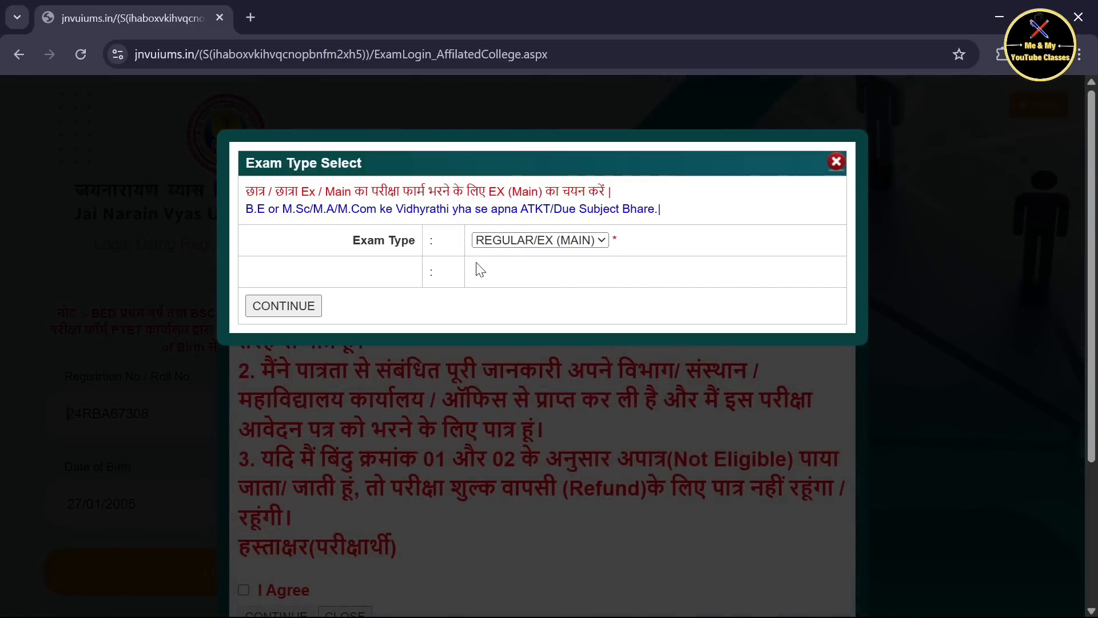
{"action": "left_click", "coordinate": [306, 312]}
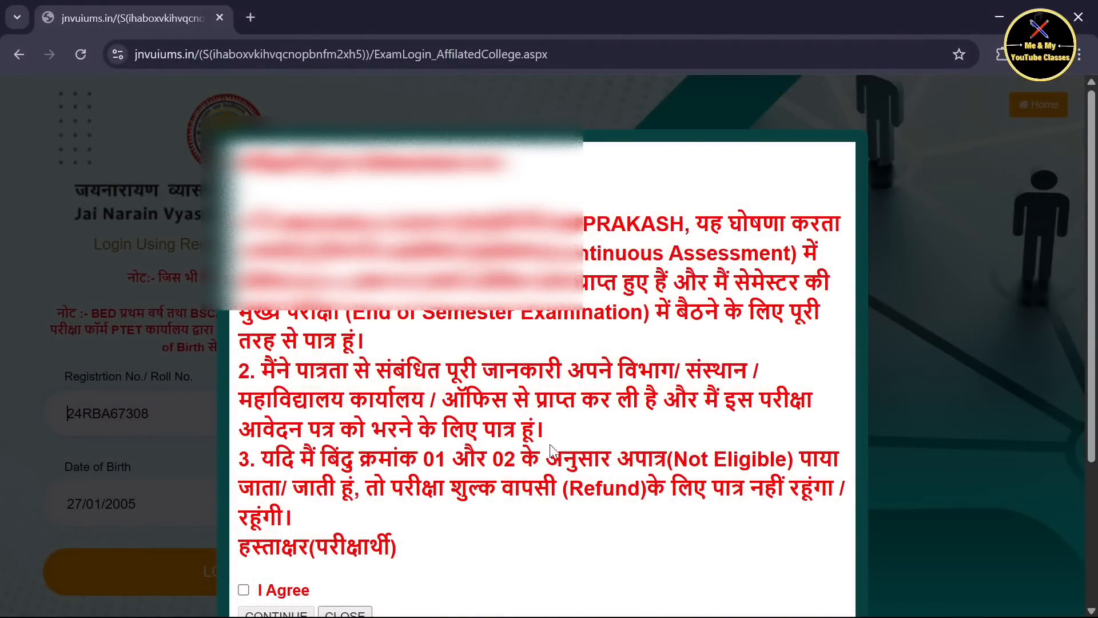
Step: Agree to the student's eligibility declaration and continue to the exam form
{"action": "left_click", "coordinate": [256, 589]}
{"action": "scroll", "coordinate": [326, 532], "scroll_direction": "down", "scroll_amount": 1}
{"action": "scroll", "coordinate": [324, 532], "scroll_direction": "up", "scroll_amount": 1}
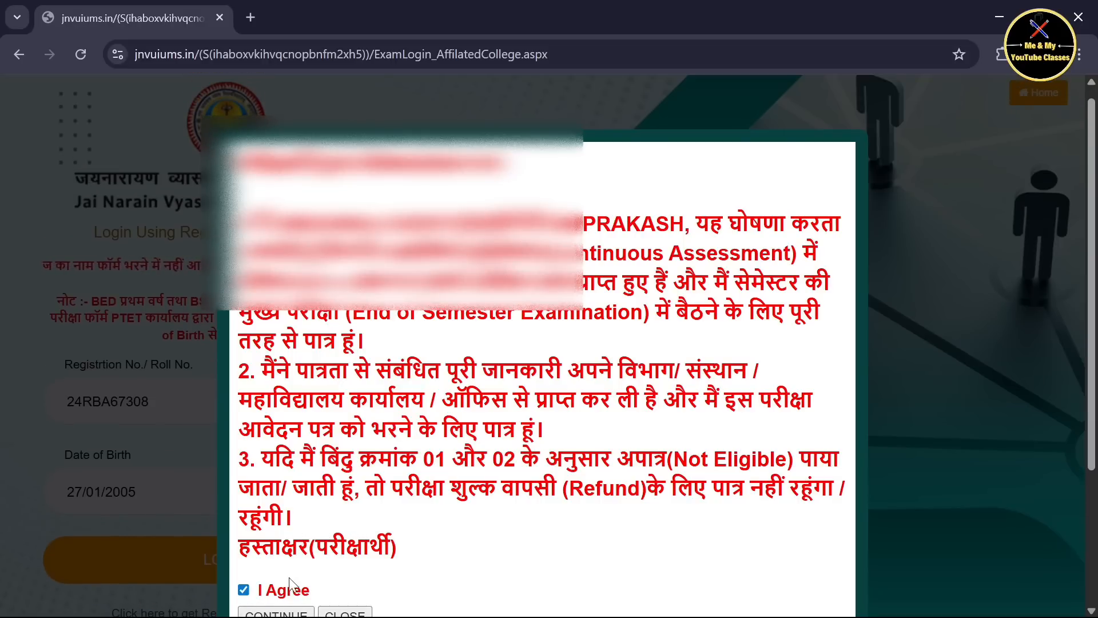
{"action": "left_click", "coordinate": [276, 612]}
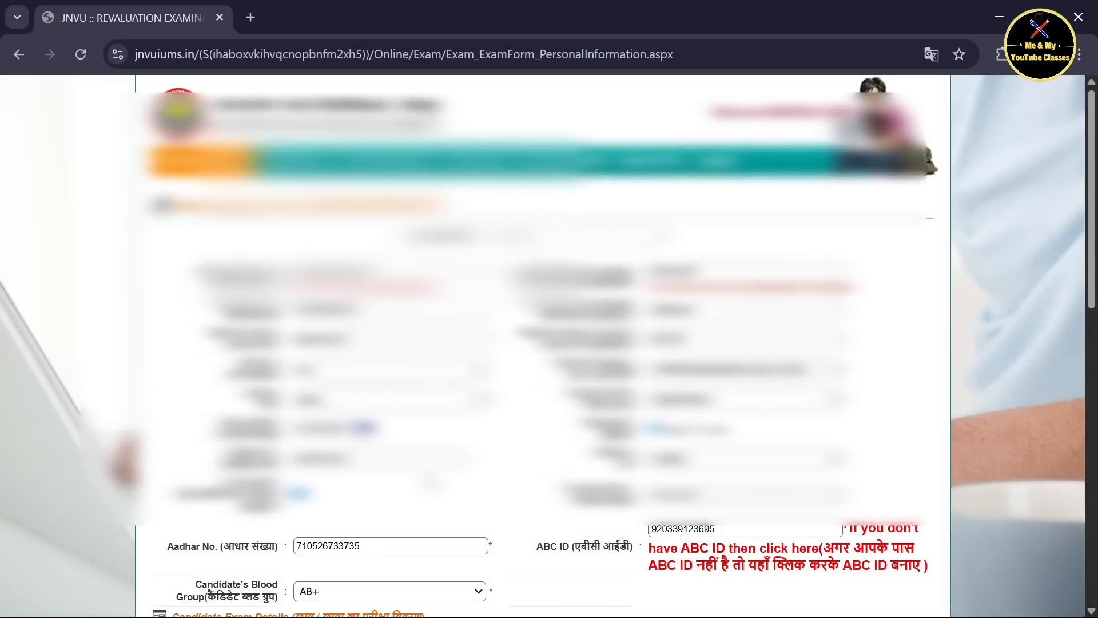
Step: Review the prefilled personal, exam and bank details, and proceed to the qualification page
{"action": "scroll", "coordinate": [543, 343], "scroll_direction": "down", "scroll_amount": 1}
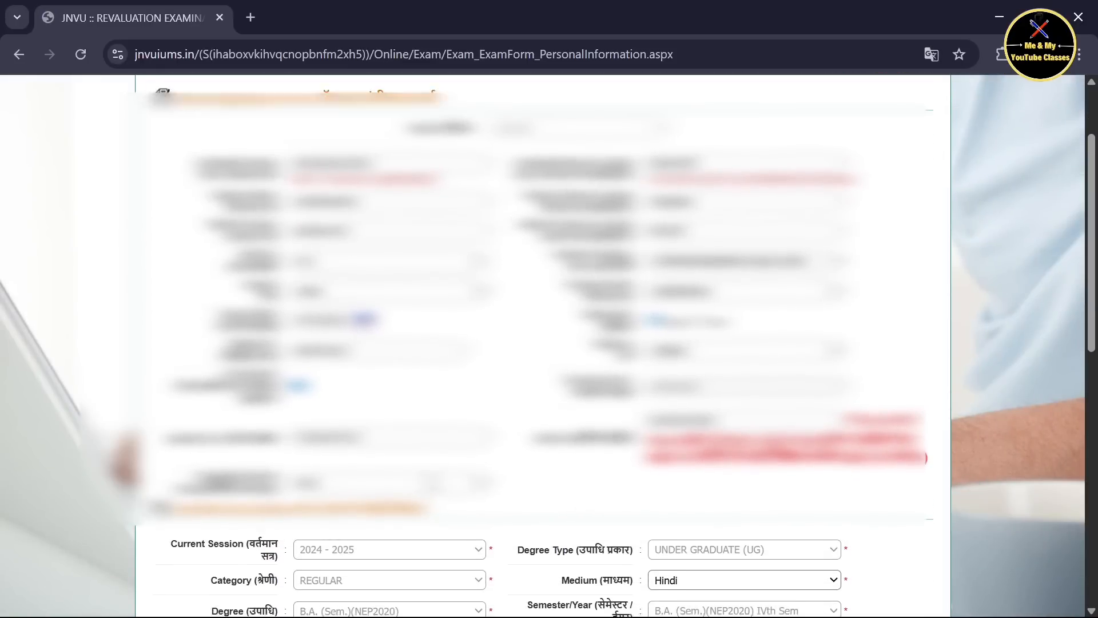
{"action": "scroll", "coordinate": [544, 343], "scroll_direction": "down", "scroll_amount": 2}
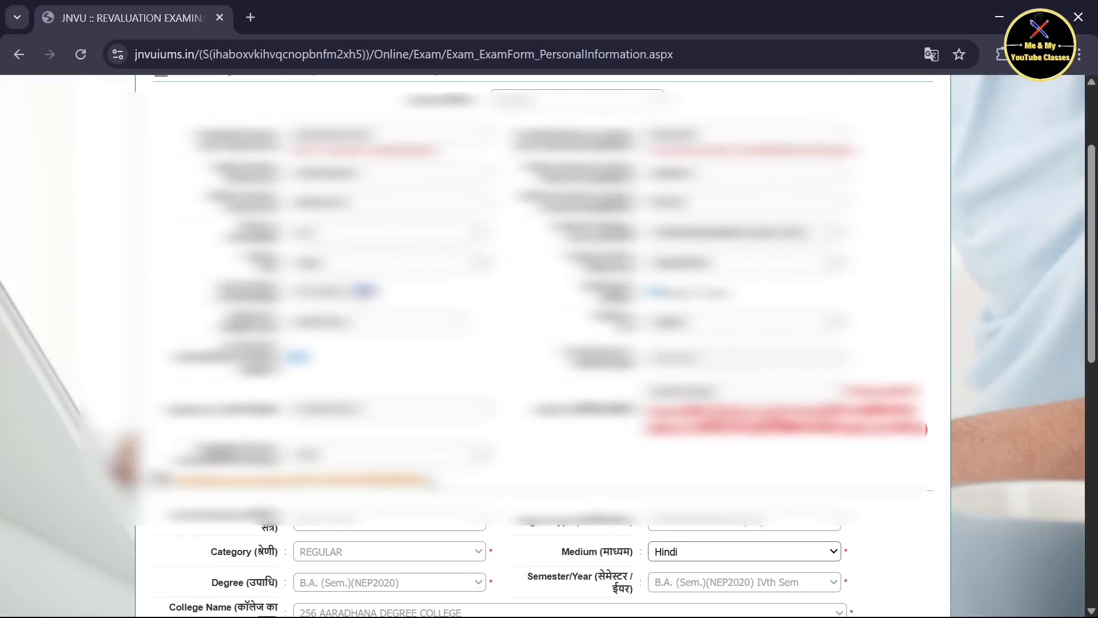
{"action": "scroll", "coordinate": [544, 344], "scroll_direction": "down", "scroll_amount": 10}
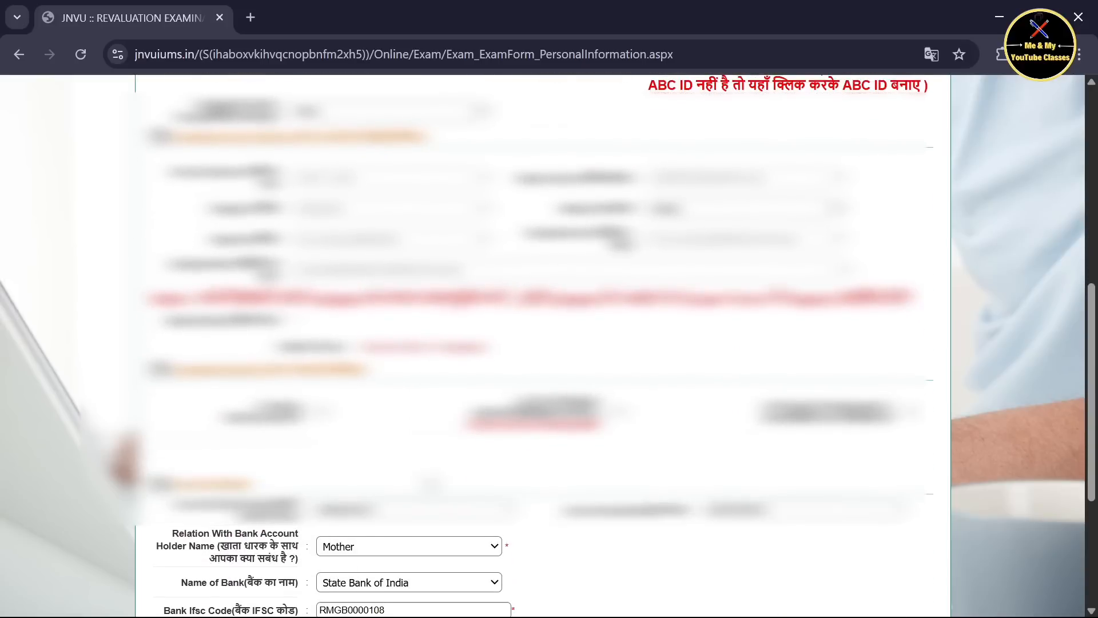
{"action": "scroll", "coordinate": [543, 343], "scroll_direction": "down", "scroll_amount": 5}
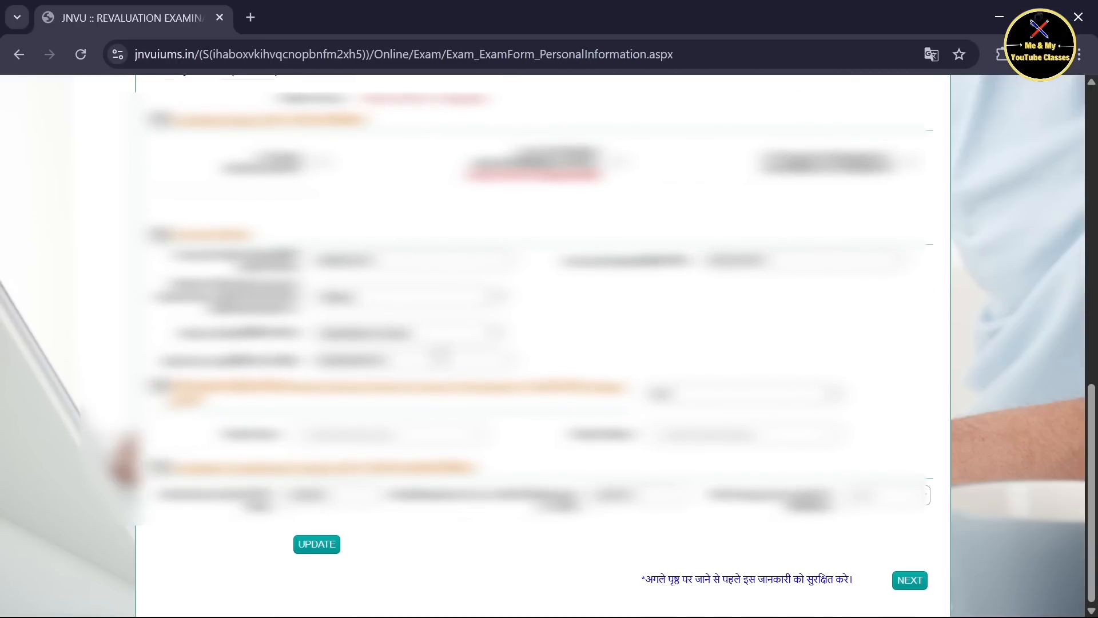
{"action": "scroll", "coordinate": [441, 360], "scroll_direction": "up", "scroll_amount": 7}
{"action": "scroll", "coordinate": [441, 364], "scroll_direction": "down", "scroll_amount": 7}
{"action": "left_click", "coordinate": [909, 581]}
Step: Pass through the qualification and address pages with their prefilled details, and continue to the document uploads
{"action": "scroll", "coordinate": [812, 539], "scroll_direction": "down", "scroll_amount": 3}
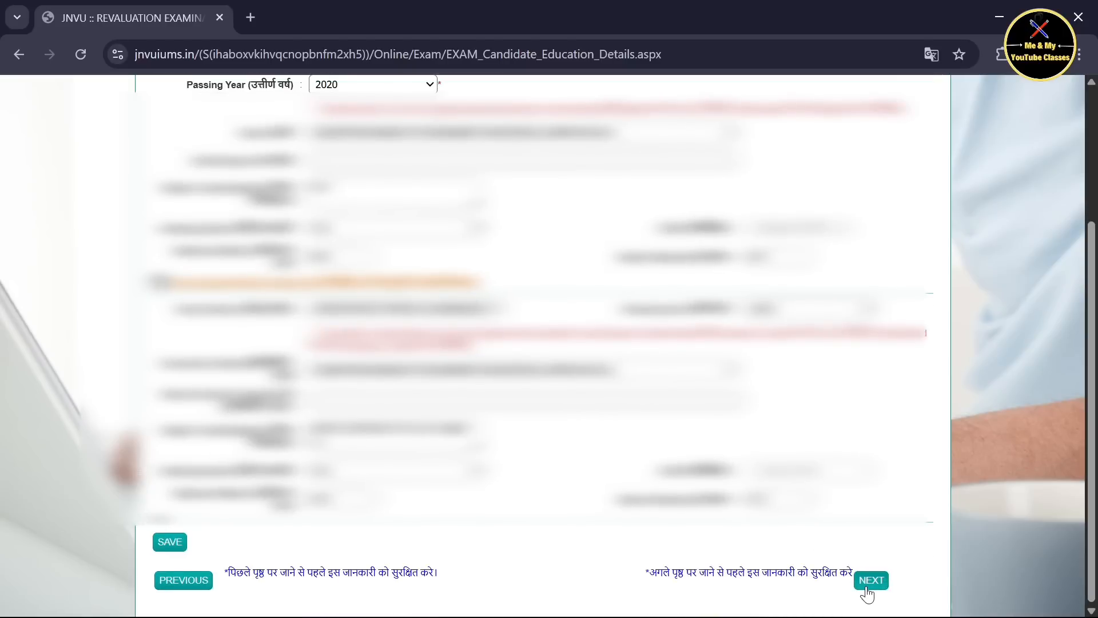
{"action": "left_click", "coordinate": [868, 581]}
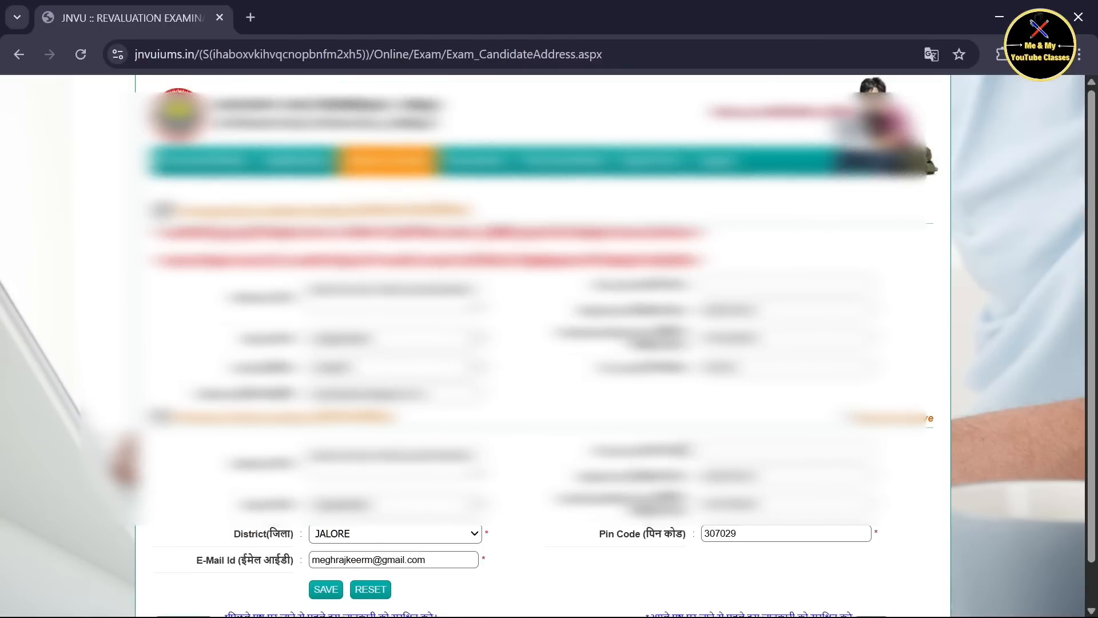
{"action": "scroll", "coordinate": [543, 343], "scroll_direction": "down", "scroll_amount": 1}
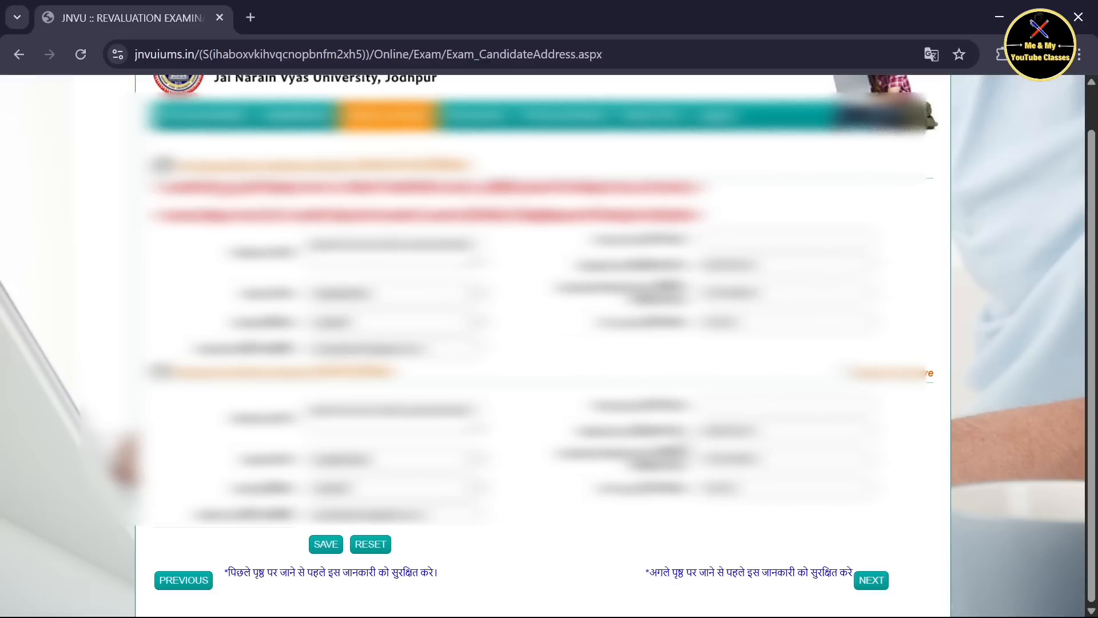
{"action": "left_click", "coordinate": [870, 580]}
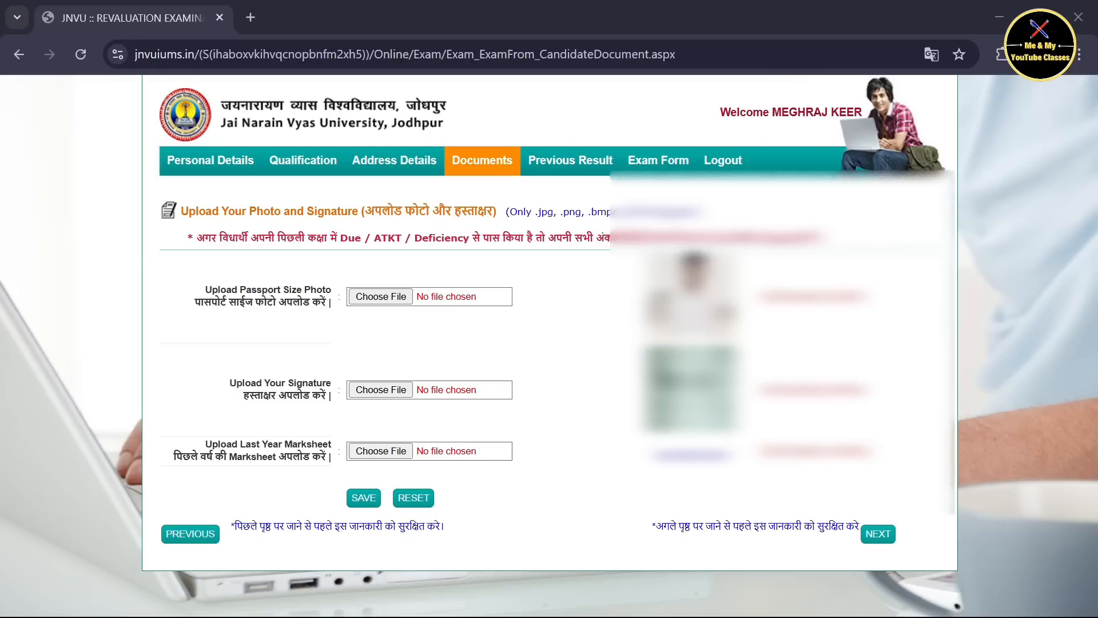
Step: Save the photo, signature and marksheet documents, and proceed to the previous result page
{"action": "left_click", "coordinate": [364, 499]}
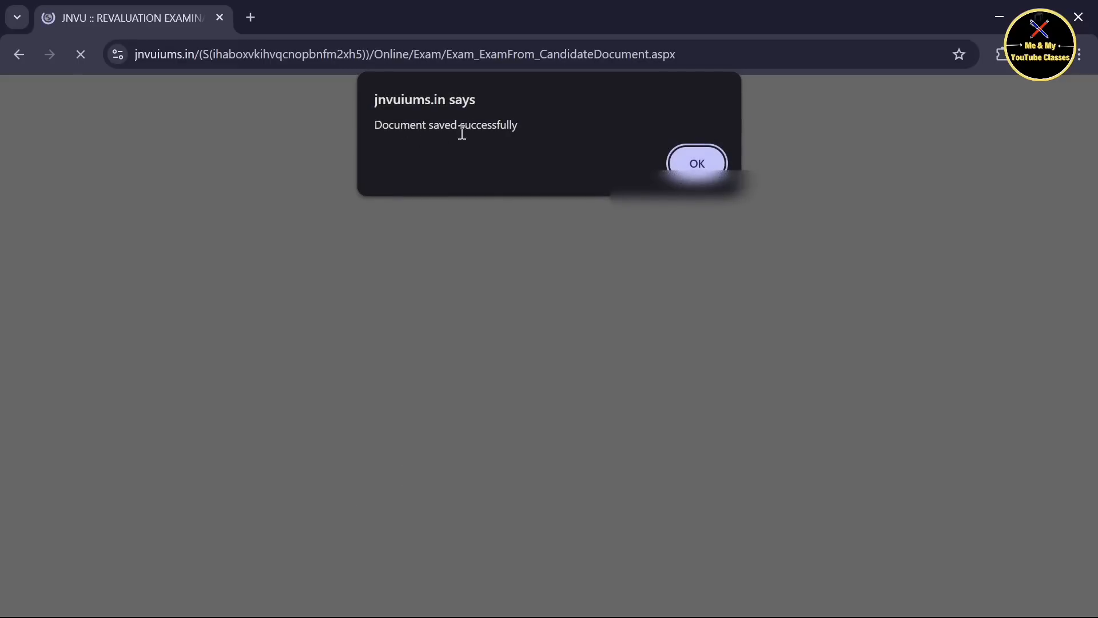
{"action": "left_click", "coordinate": [695, 164]}
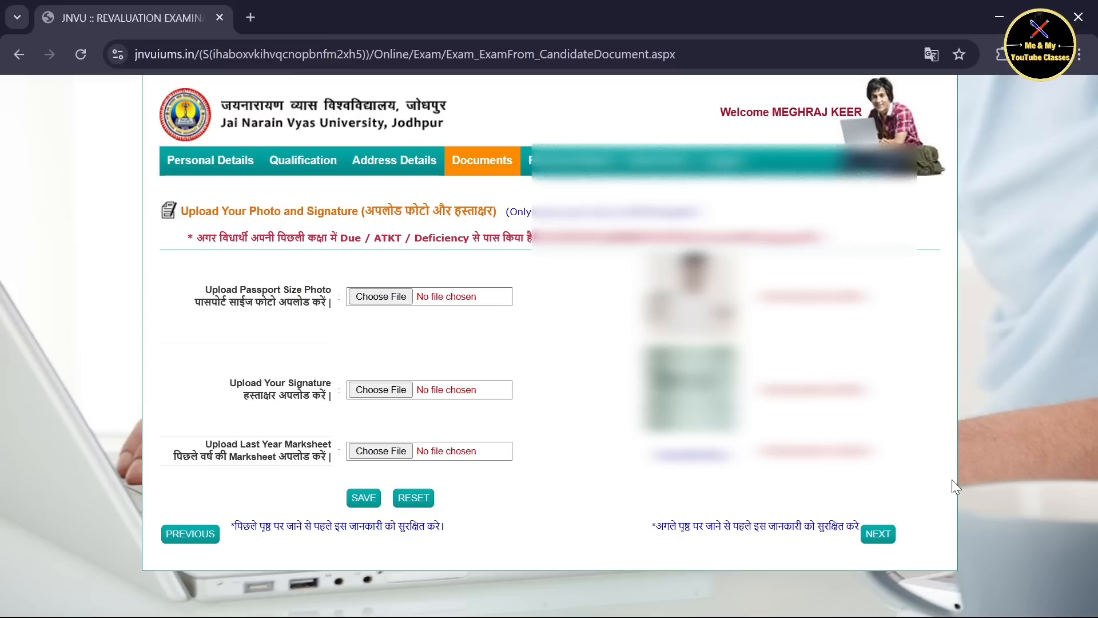
{"action": "left_click", "coordinate": [887, 532]}
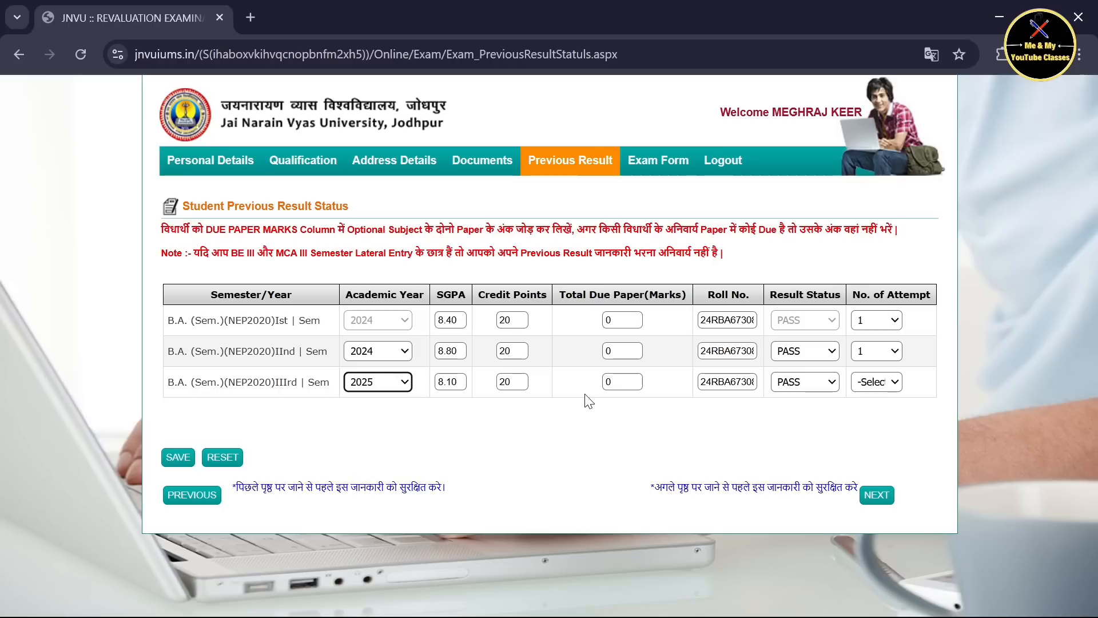
Step: Set the number of attempts for the third semester to 1, save the previous results and proceed to the subject selection
{"action": "left_click", "coordinate": [800, 388]}
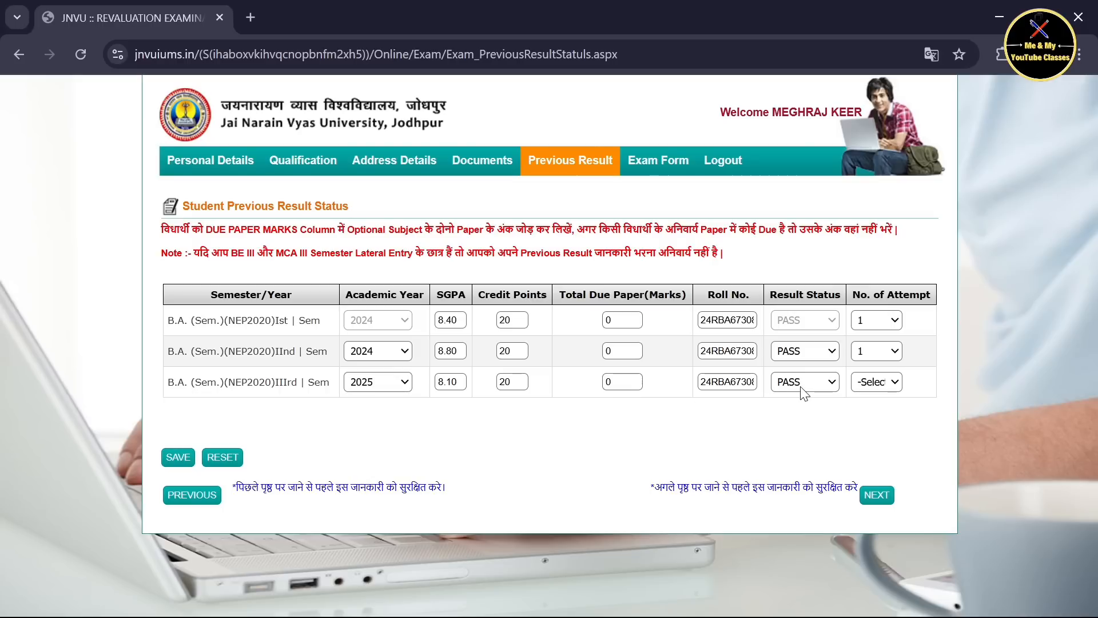
{"action": "left_click", "coordinate": [866, 384]}
{"action": "left_click", "coordinate": [864, 176]}
{"action": "left_click", "coordinate": [179, 457]}
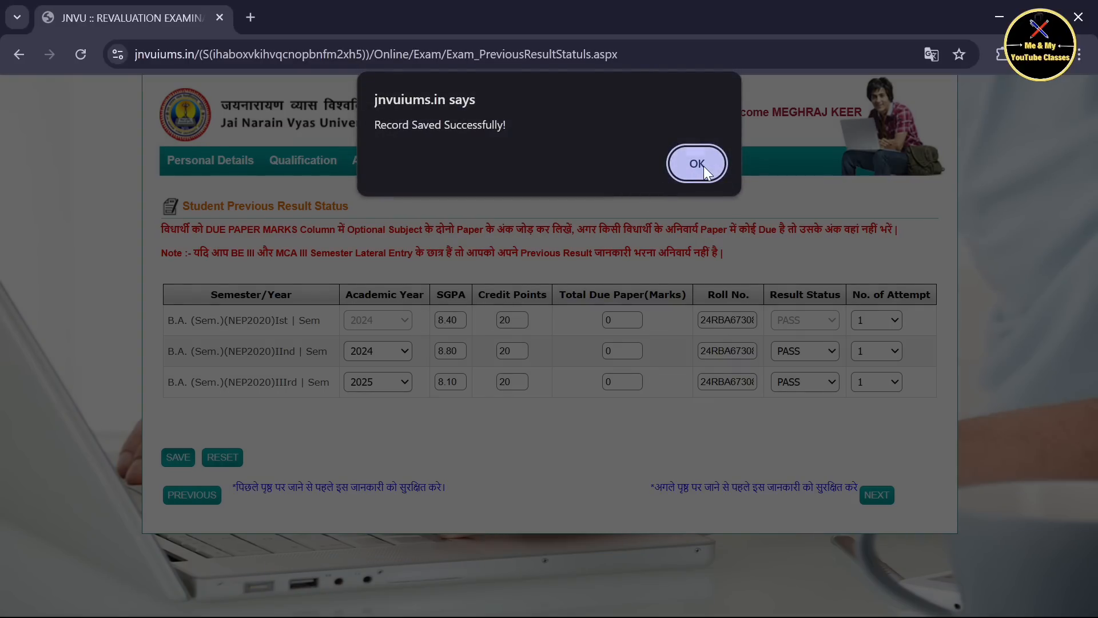
{"action": "left_click", "coordinate": [699, 164]}
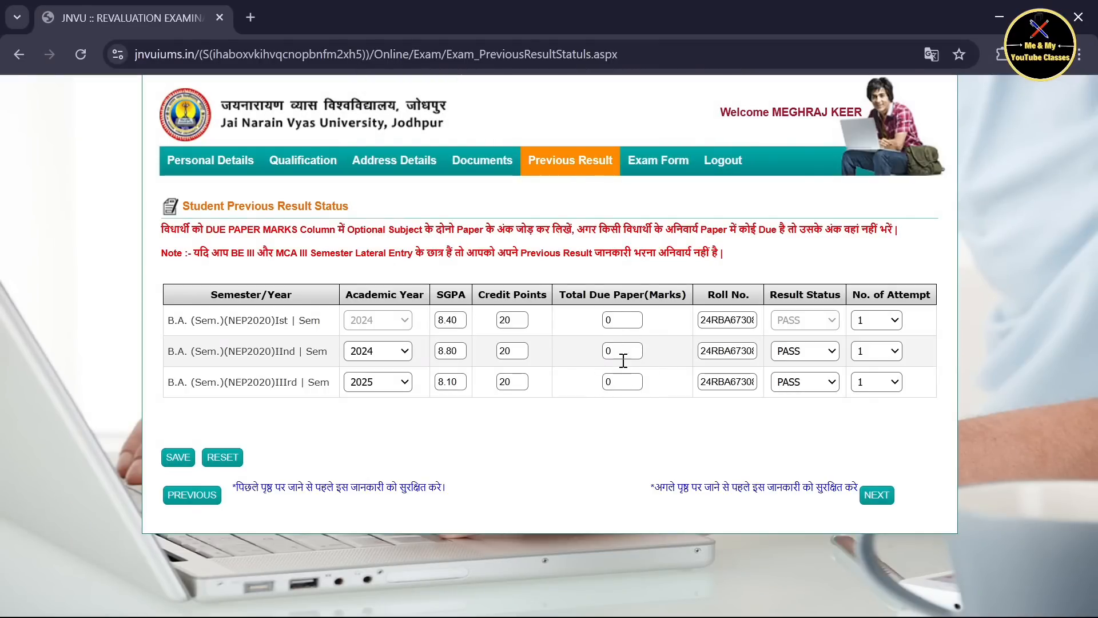
{"action": "left_click", "coordinate": [883, 505]}
Step: Select History, Geography and Hindi as the exam subjects
{"action": "scroll", "coordinate": [540, 432], "scroll_direction": "down", "scroll_amount": 3}
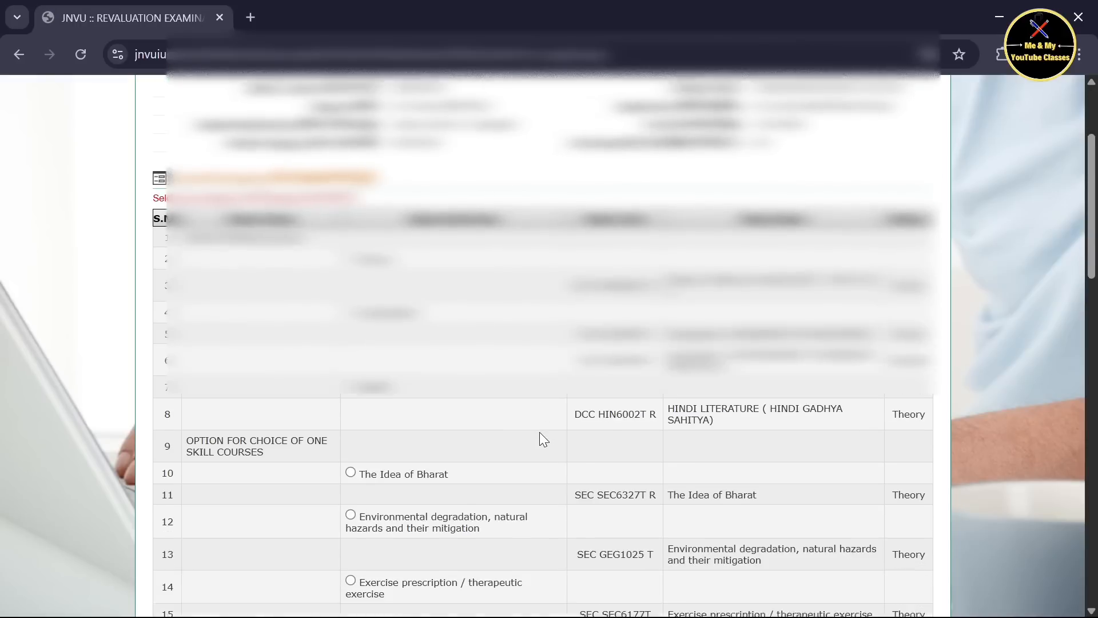
{"action": "left_click", "coordinate": [350, 238]}
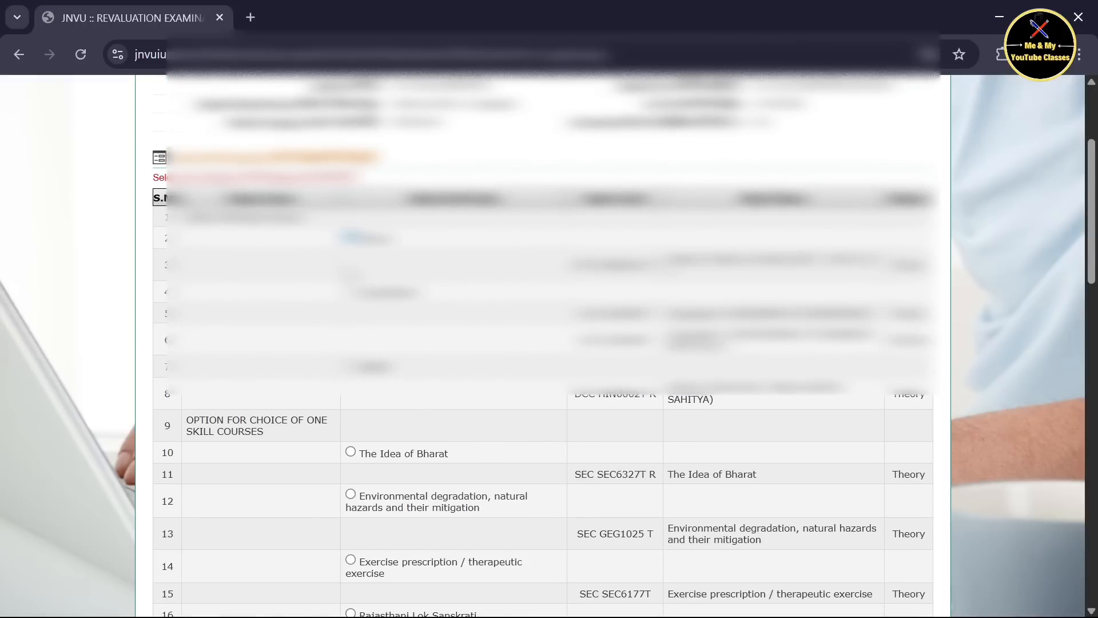
{"action": "left_click", "coordinate": [350, 291]}
{"action": "left_click", "coordinate": [350, 366]}
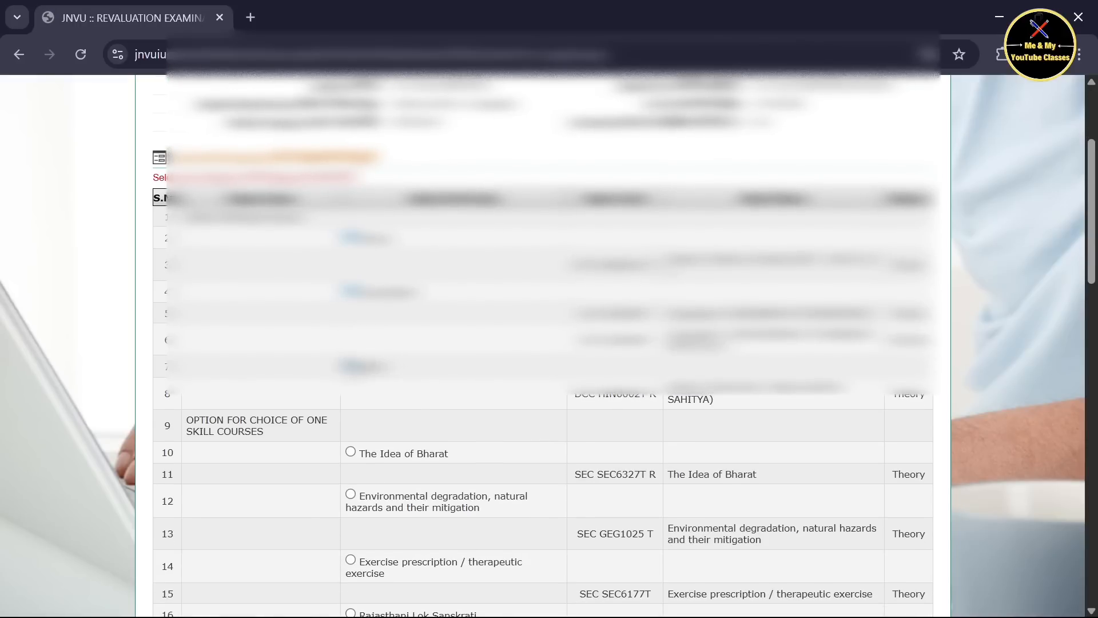
Step: Look through the skill courses offered under the option to choose one
{"action": "scroll", "coordinate": [350, 366], "scroll_direction": "down", "scroll_amount": 3}
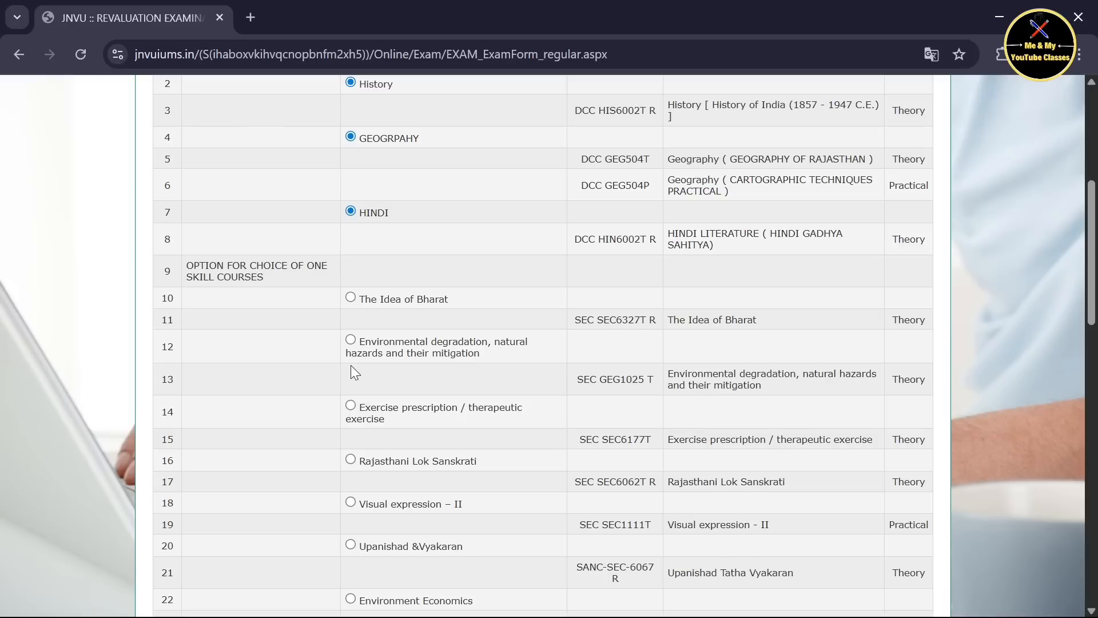
{"action": "scroll", "coordinate": [351, 366], "scroll_direction": "down", "scroll_amount": 2}
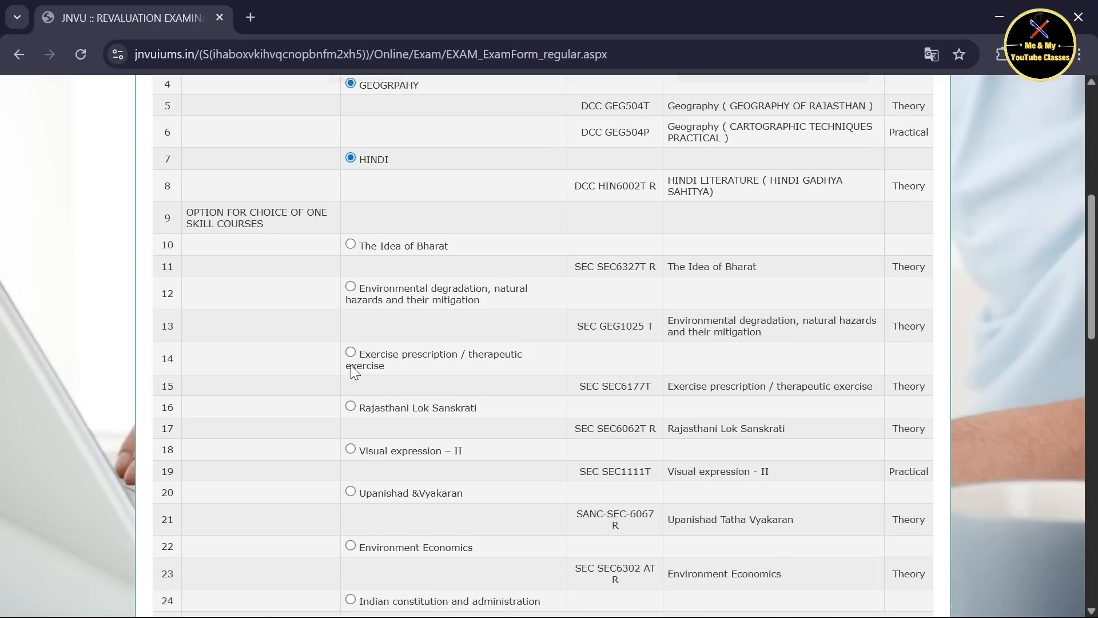
{"action": "left_click_drag", "start_coordinate": [191, 183], "coordinate": [289, 208]}
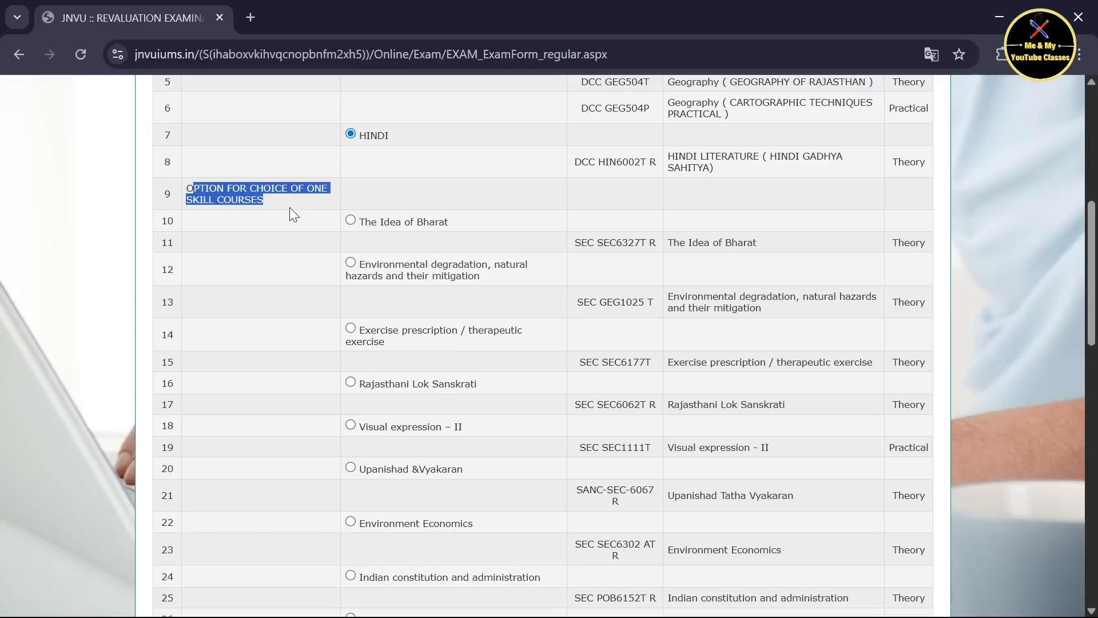
{"action": "left_click", "coordinate": [399, 179]}
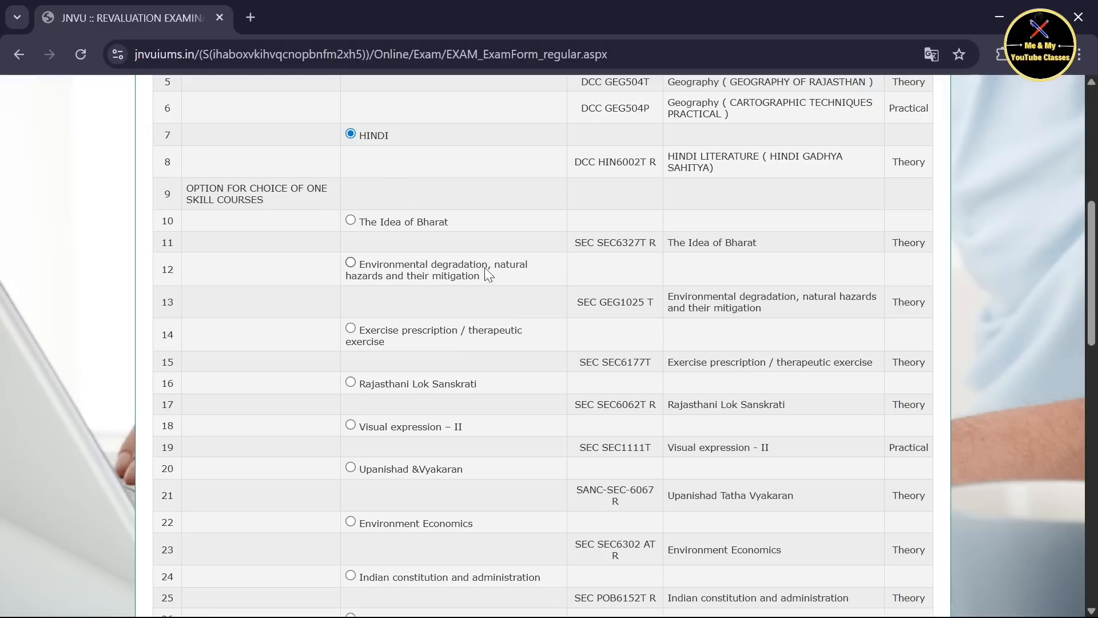
{"action": "scroll", "coordinate": [505, 320], "scroll_direction": "down", "scroll_amount": 1}
{"action": "scroll", "coordinate": [505, 320], "scroll_direction": "down", "scroll_amount": 2}
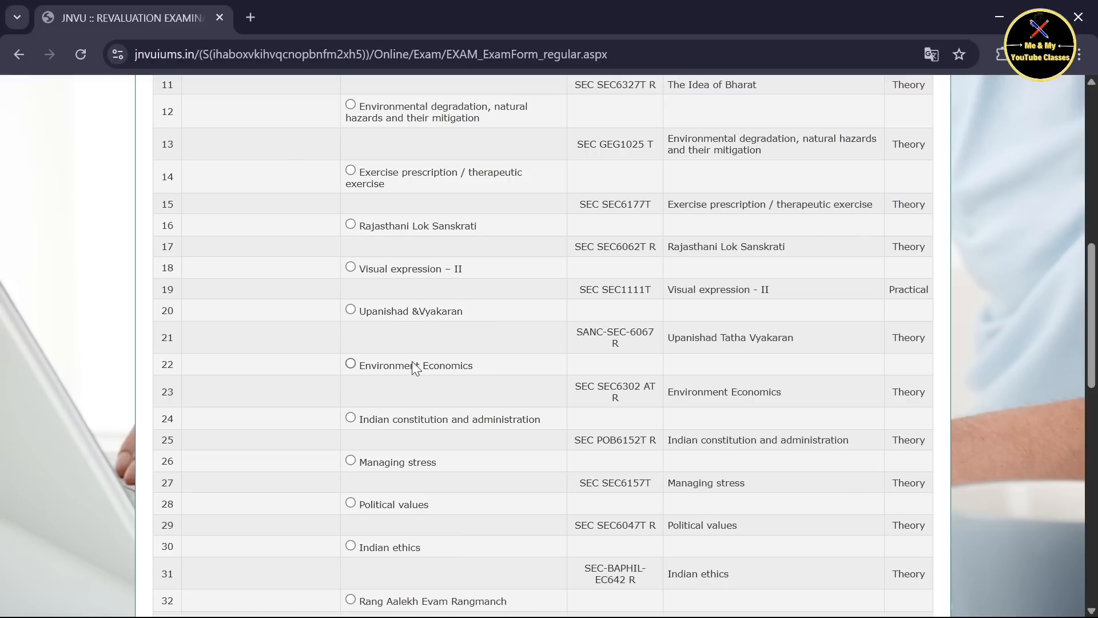
{"action": "scroll", "coordinate": [469, 424], "scroll_direction": "down", "scroll_amount": 1}
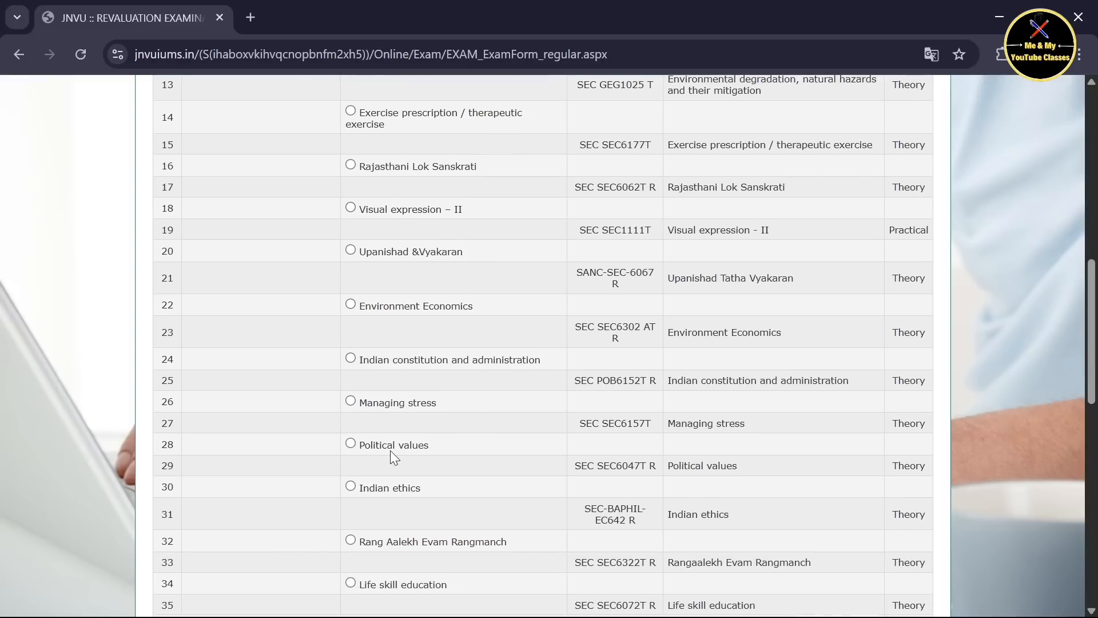
{"action": "scroll", "coordinate": [479, 492], "scroll_direction": "down", "scroll_amount": 1}
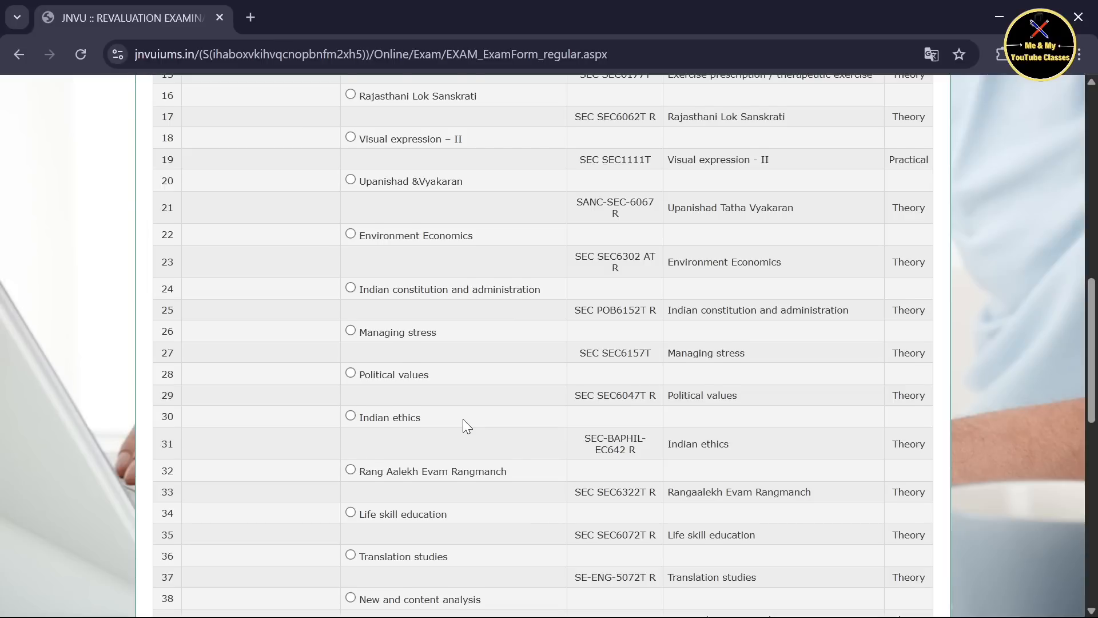
{"action": "scroll", "coordinate": [467, 426], "scroll_direction": "down", "scroll_amount": 2}
{"action": "scroll", "coordinate": [422, 563], "scroll_direction": "down", "scroll_amount": 2}
{"action": "scroll", "coordinate": [418, 561], "scroll_direction": "up", "scroll_amount": 10}
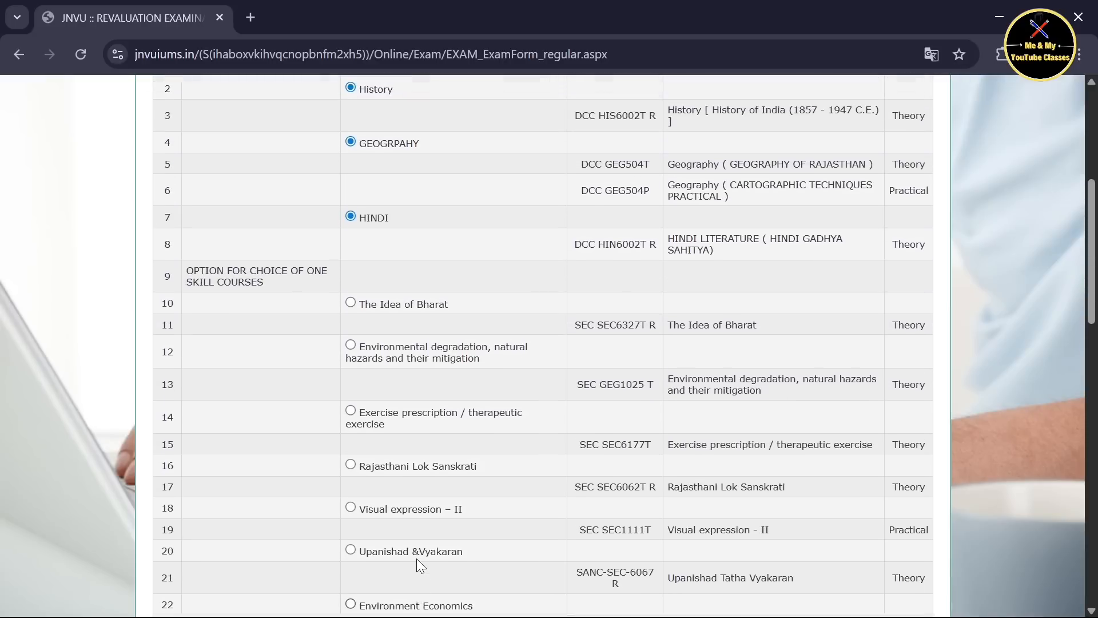
{"action": "scroll", "coordinate": [417, 558], "scroll_direction": "down", "scroll_amount": 2}
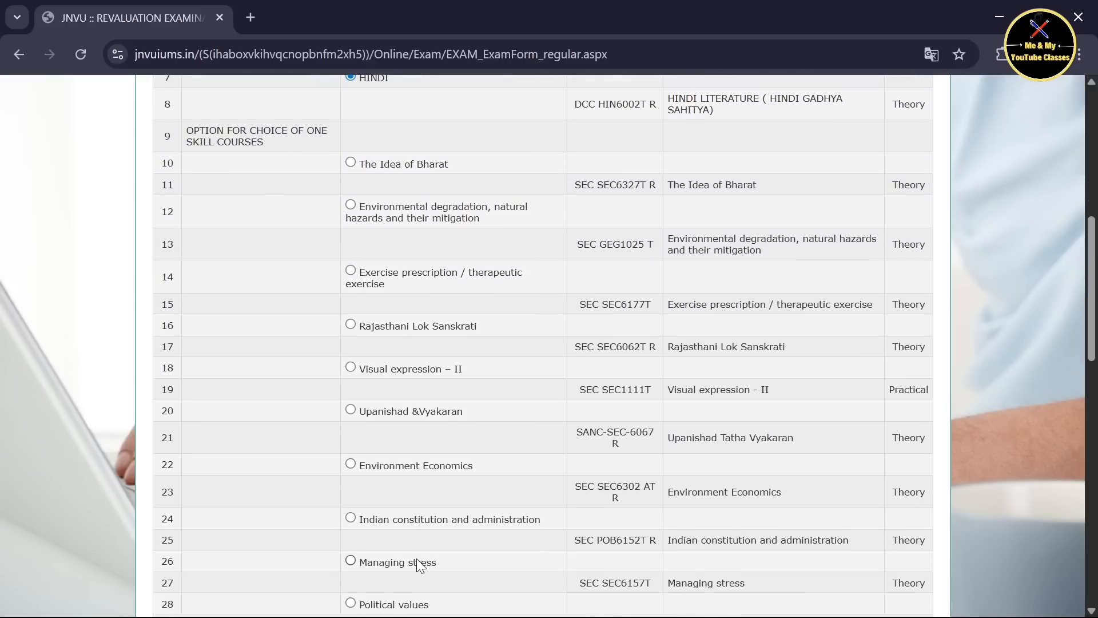
{"action": "scroll", "coordinate": [420, 565], "scroll_direction": "down", "scroll_amount": 1}
{"action": "scroll", "coordinate": [421, 565], "scroll_direction": "down", "scroll_amount": 4}
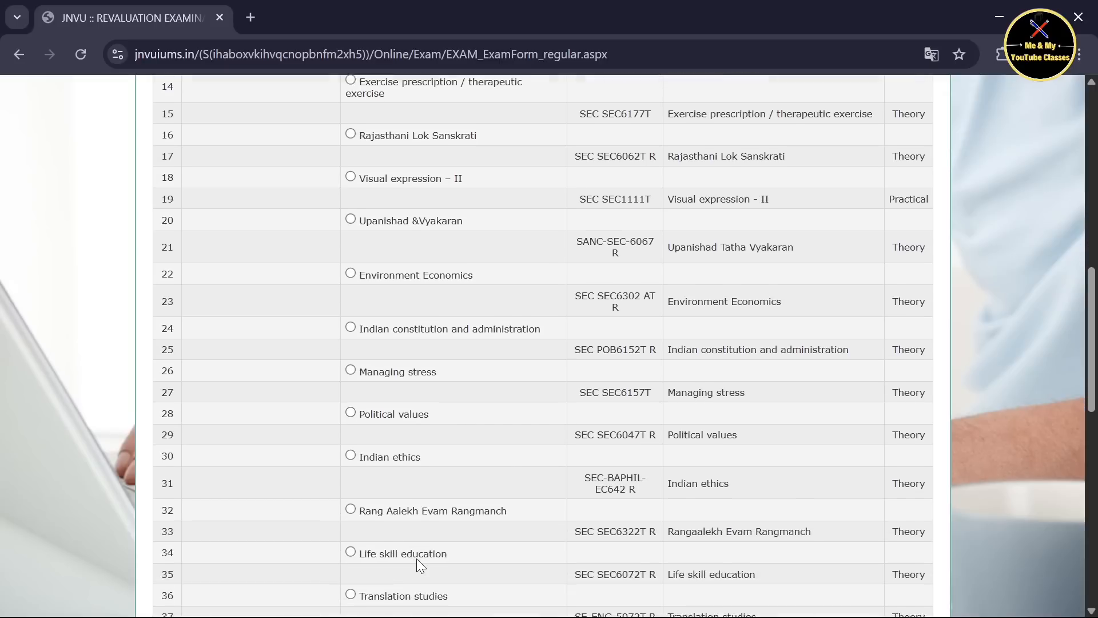
Step: Choose Environmental degradation, natural hazards and their mitigation as the skill course
{"action": "scroll", "coordinate": [416, 558], "scroll_direction": "down", "scroll_amount": 2}
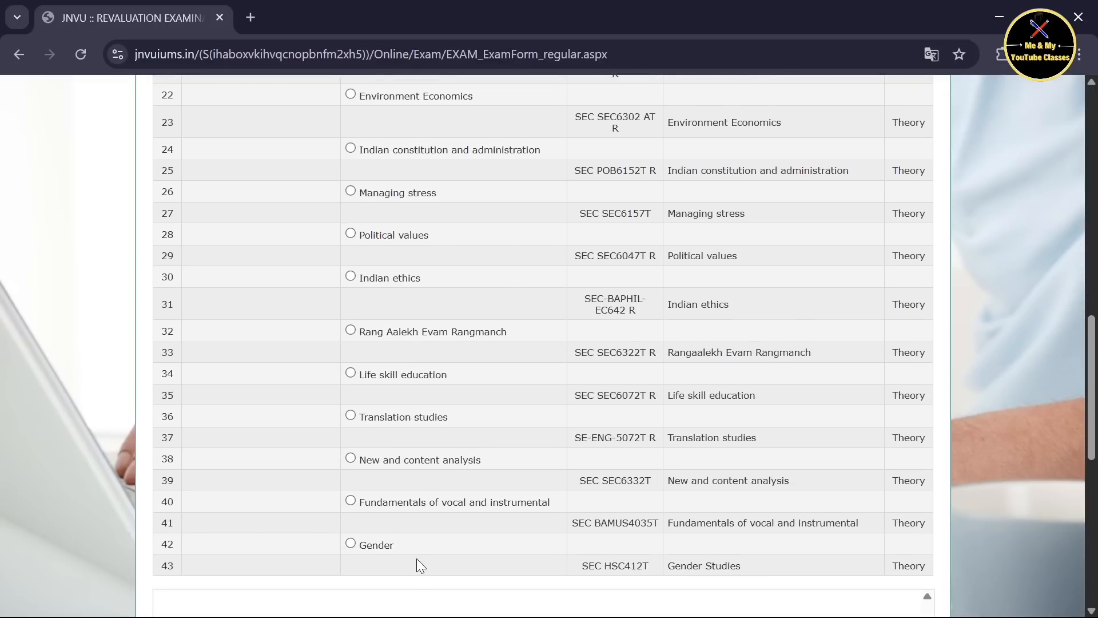
{"action": "scroll", "coordinate": [416, 559], "scroll_direction": "up", "scroll_amount": 5}
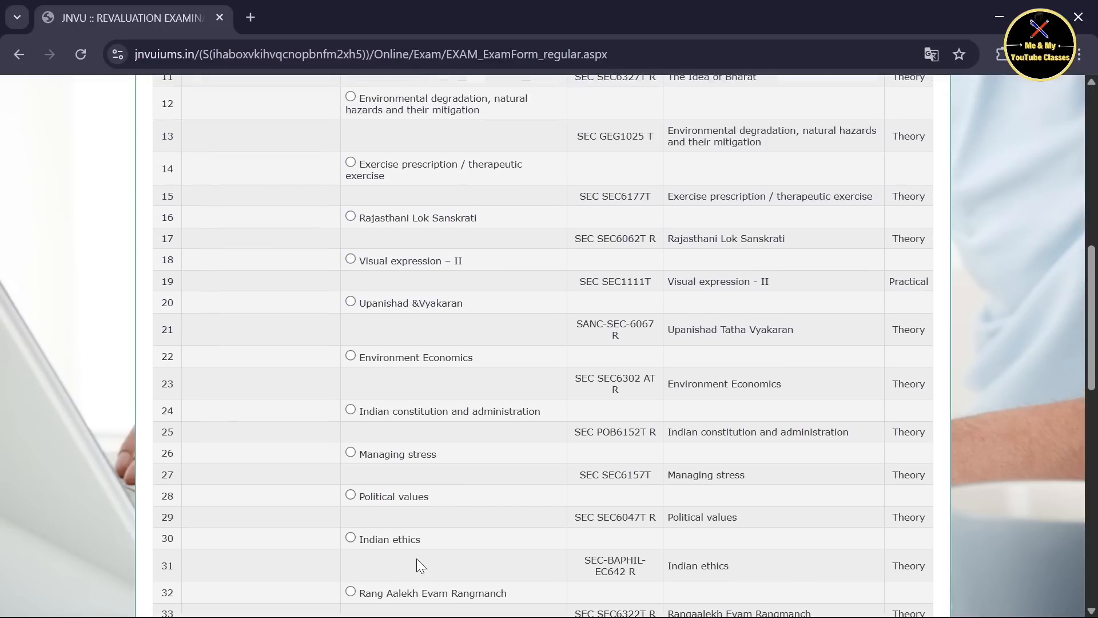
{"action": "scroll", "coordinate": [416, 558], "scroll_direction": "up", "scroll_amount": 4}
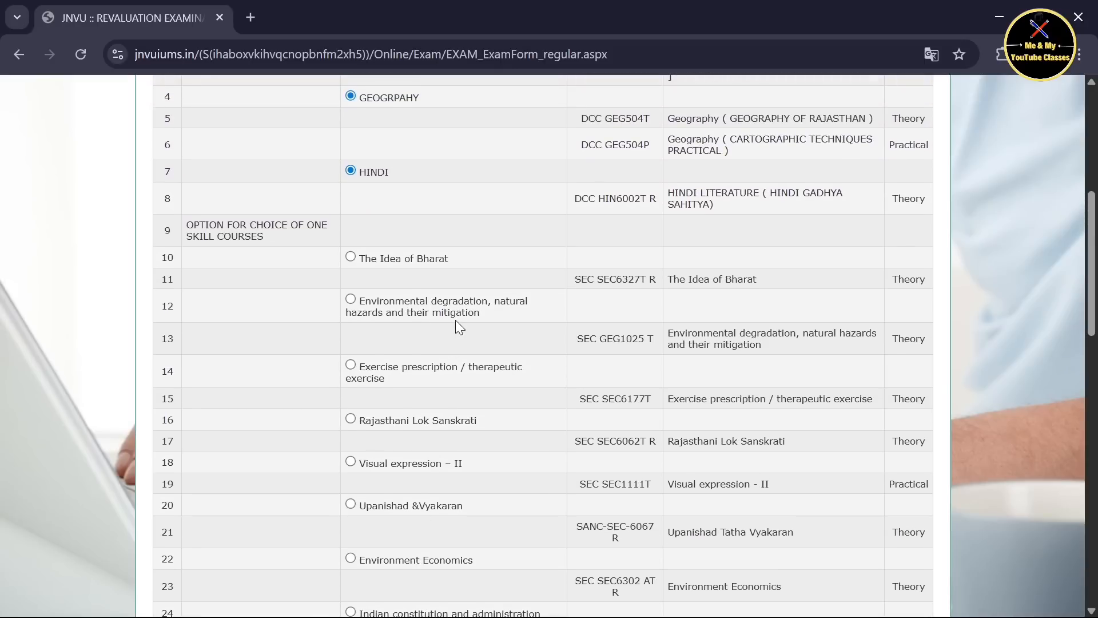
{"action": "left_click", "coordinate": [389, 312]}
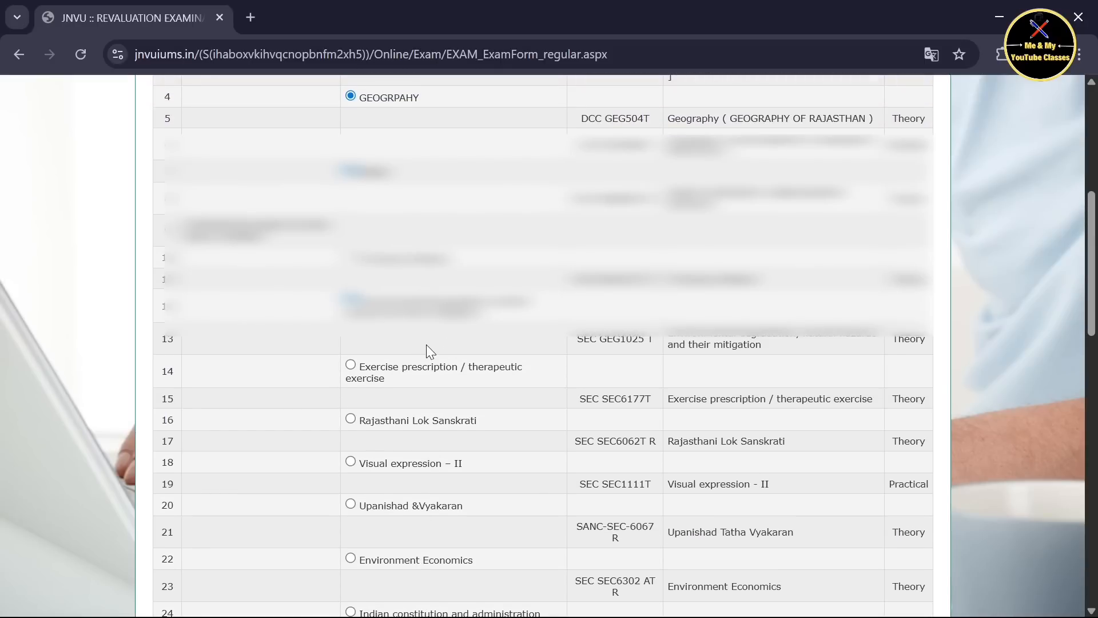
Step: Review the selected papers, verify them, and submit the exam form, confirming the submission
{"action": "scroll", "coordinate": [387, 341], "scroll_direction": "down", "scroll_amount": 8}
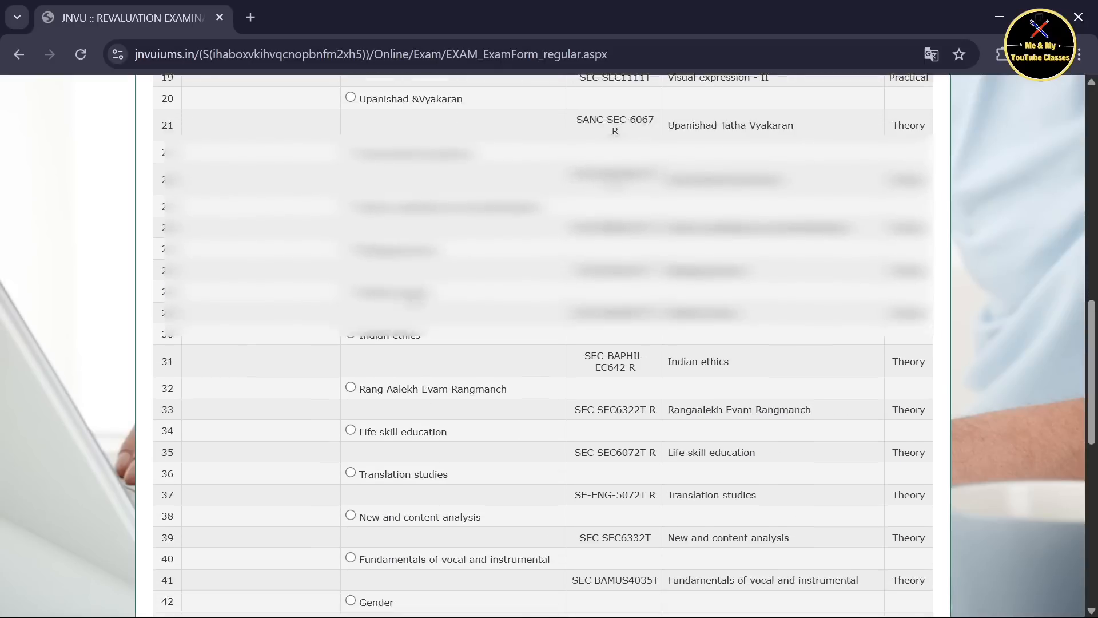
{"action": "scroll", "coordinate": [378, 339], "scroll_direction": "down", "scroll_amount": 8}
{"action": "scroll", "coordinate": [378, 338], "scroll_direction": "up", "scroll_amount": 20}
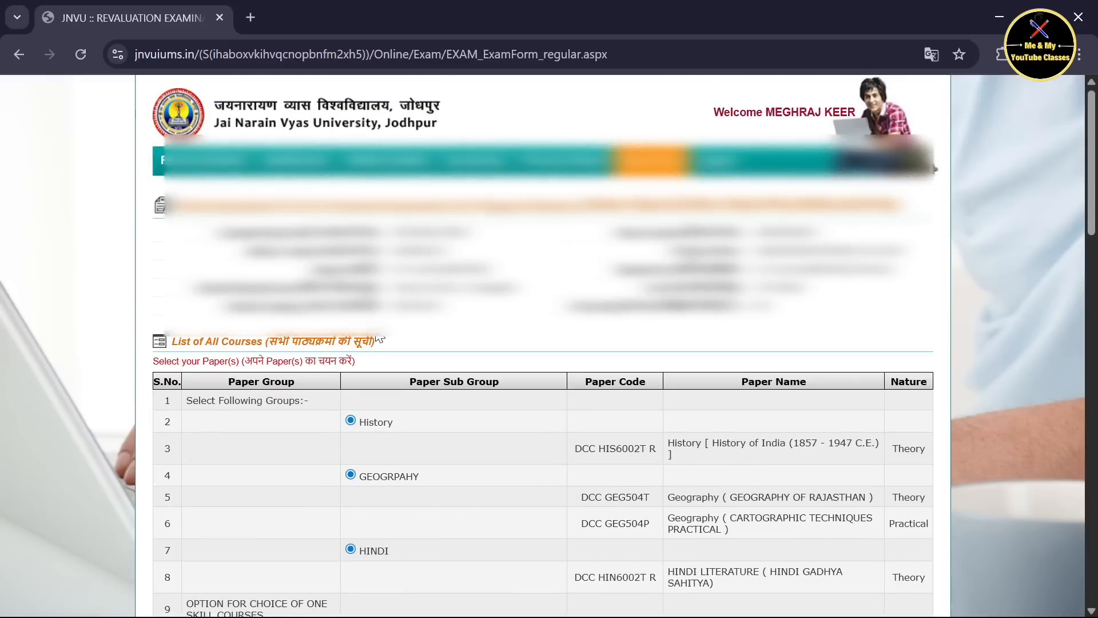
{"action": "scroll", "coordinate": [379, 339], "scroll_direction": "down", "scroll_amount": 20}
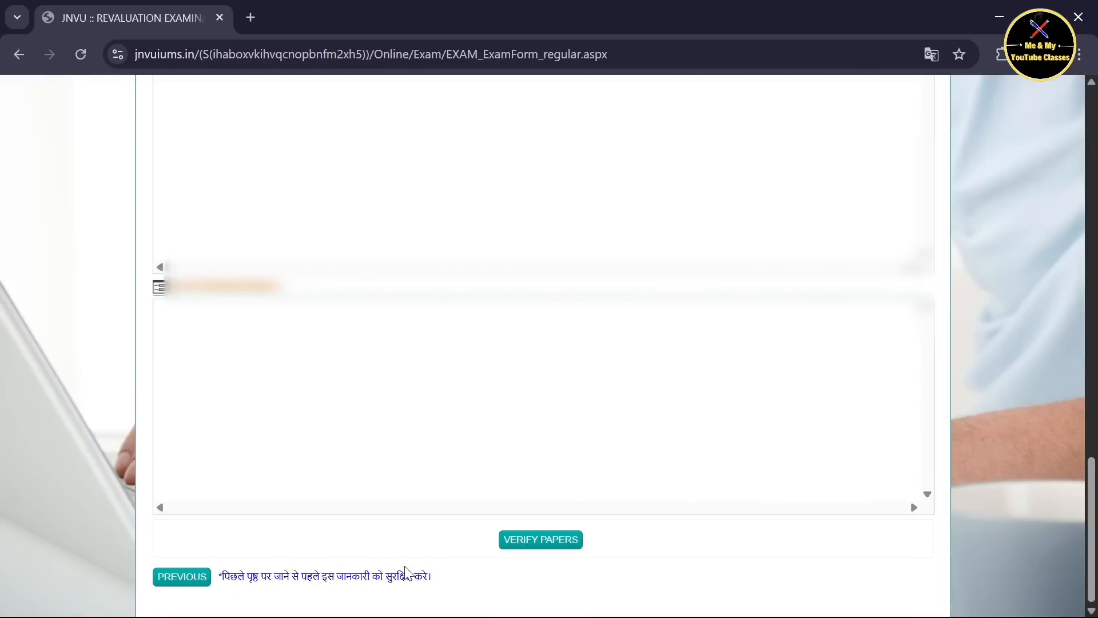
{"action": "left_click", "coordinate": [532, 545]}
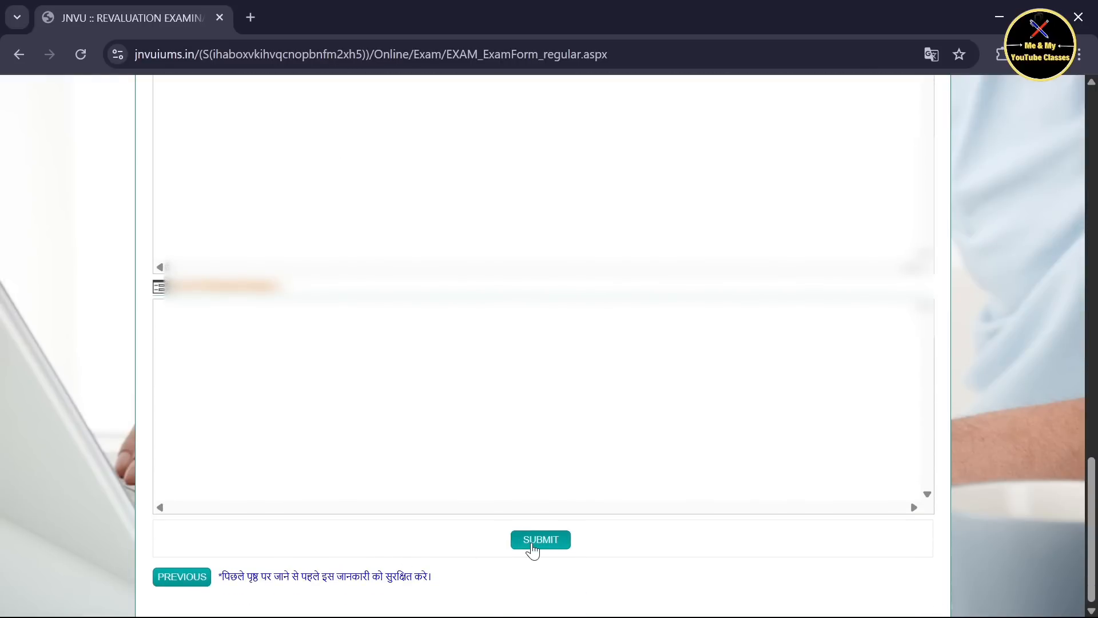
{"action": "left_click", "coordinate": [532, 546]}
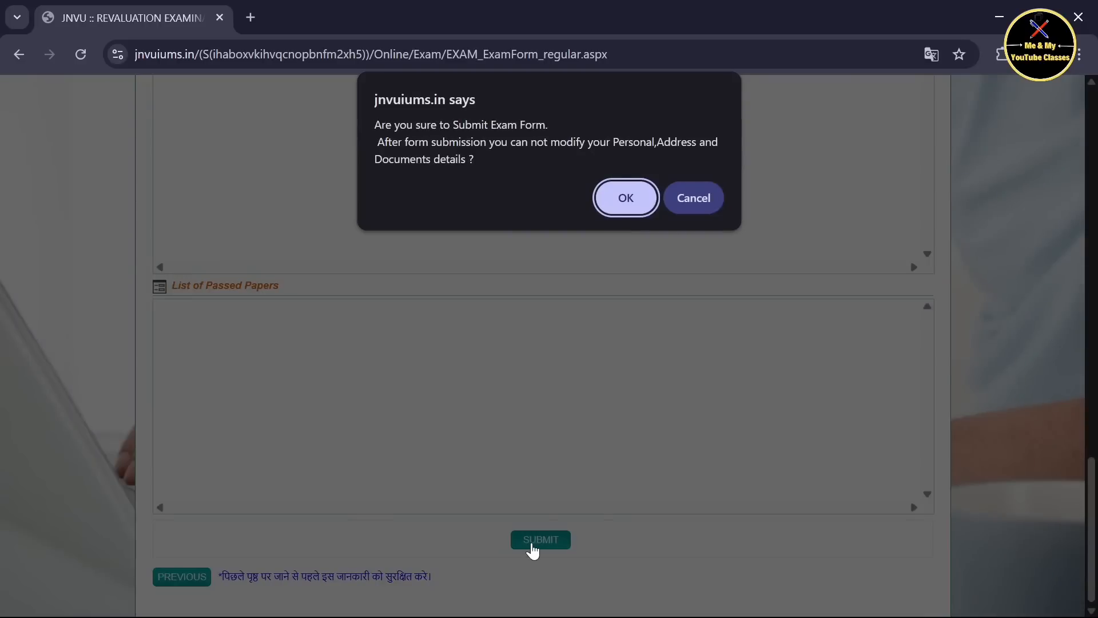
{"action": "left_click", "coordinate": [627, 204]}
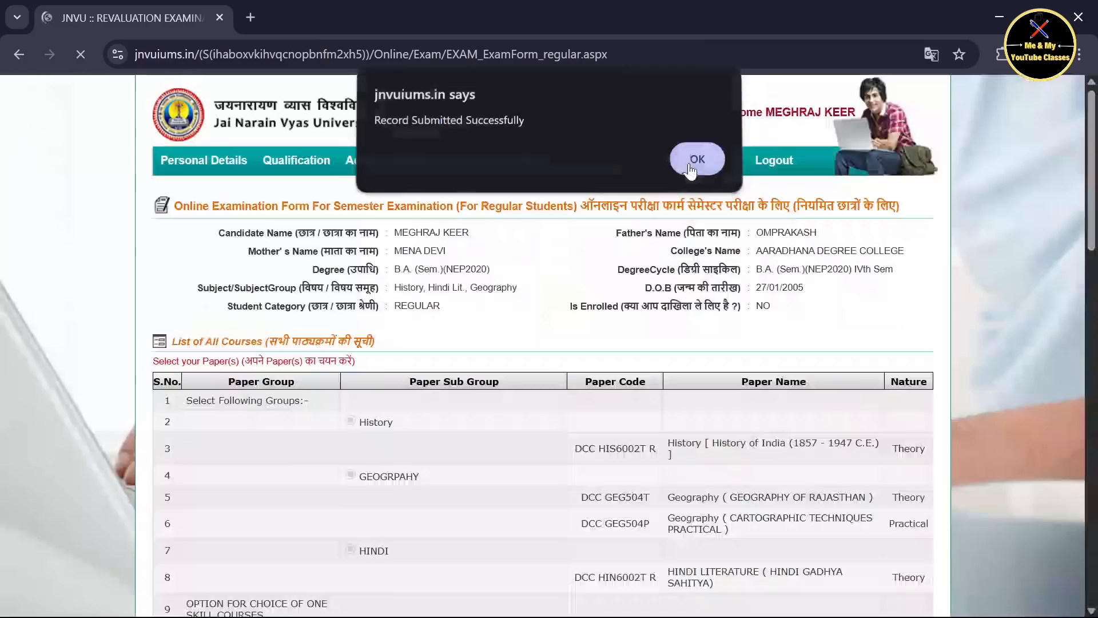
{"action": "left_click", "coordinate": [690, 163]}
Step: Check the submitted courses and the due paper section, and proceed to the personal information preview
{"action": "scroll", "coordinate": [634, 359], "scroll_direction": "down", "scroll_amount": 8}
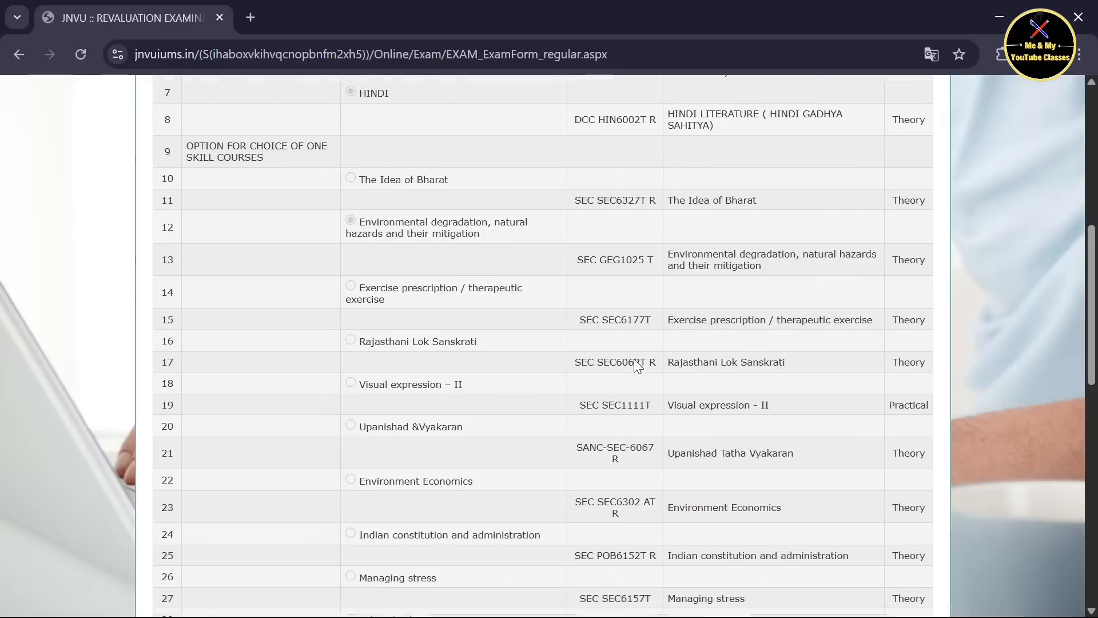
{"action": "scroll", "coordinate": [634, 359], "scroll_direction": "down", "scroll_amount": 12}
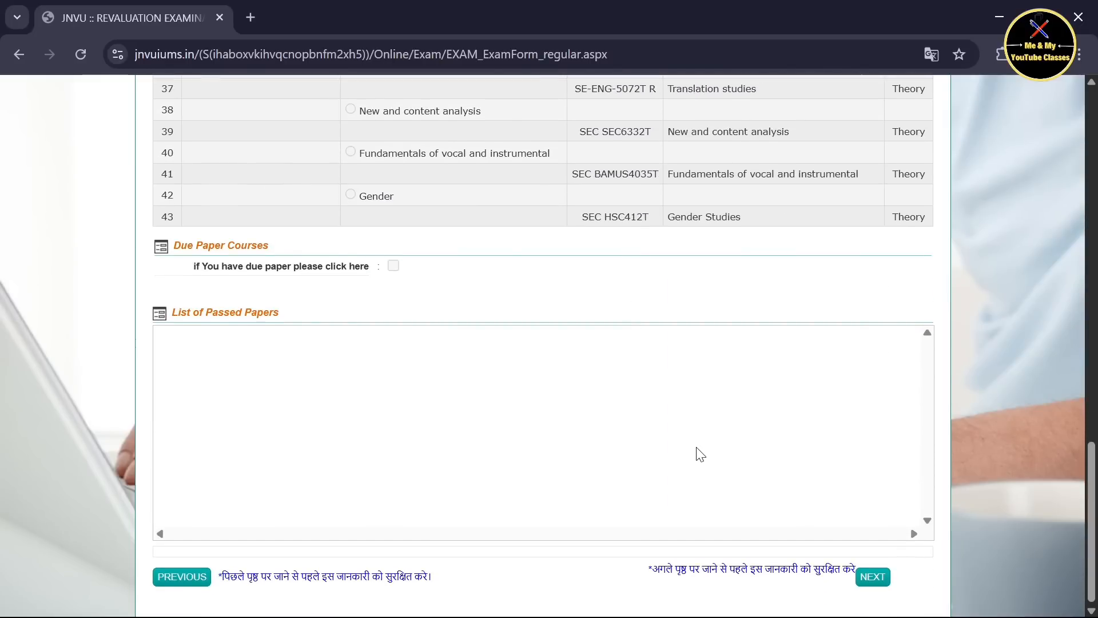
{"action": "scroll", "coordinate": [608, 372], "scroll_direction": "up", "scroll_amount": 5}
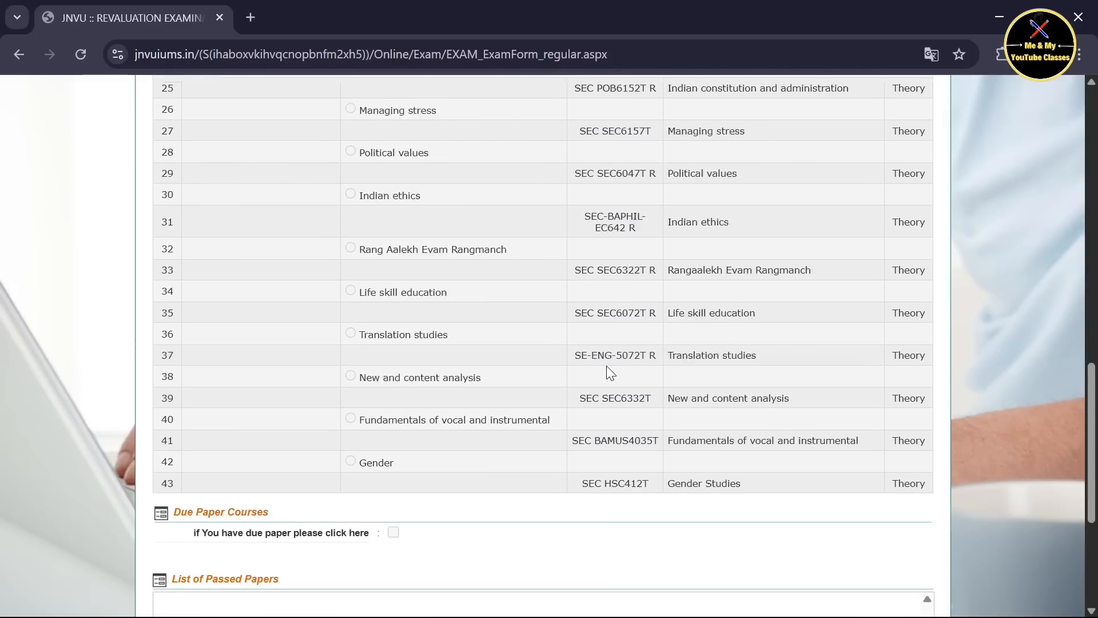
{"action": "scroll", "coordinate": [606, 365], "scroll_direction": "up", "scroll_amount": 2}
{"action": "scroll", "coordinate": [606, 366], "scroll_direction": "down", "scroll_amount": 6}
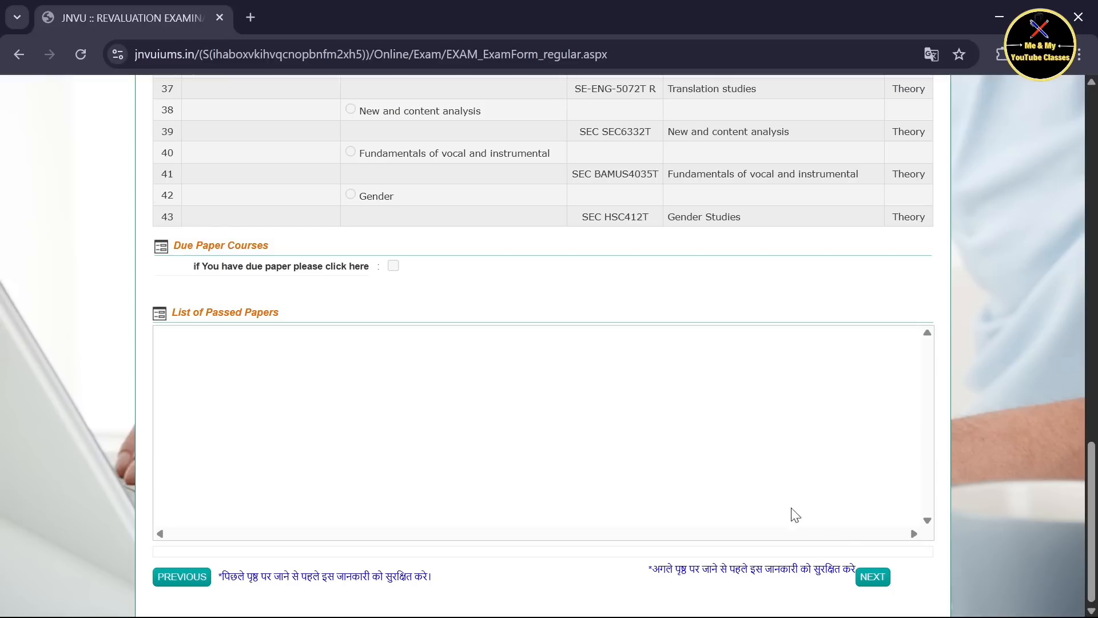
{"action": "left_click", "coordinate": [873, 577]}
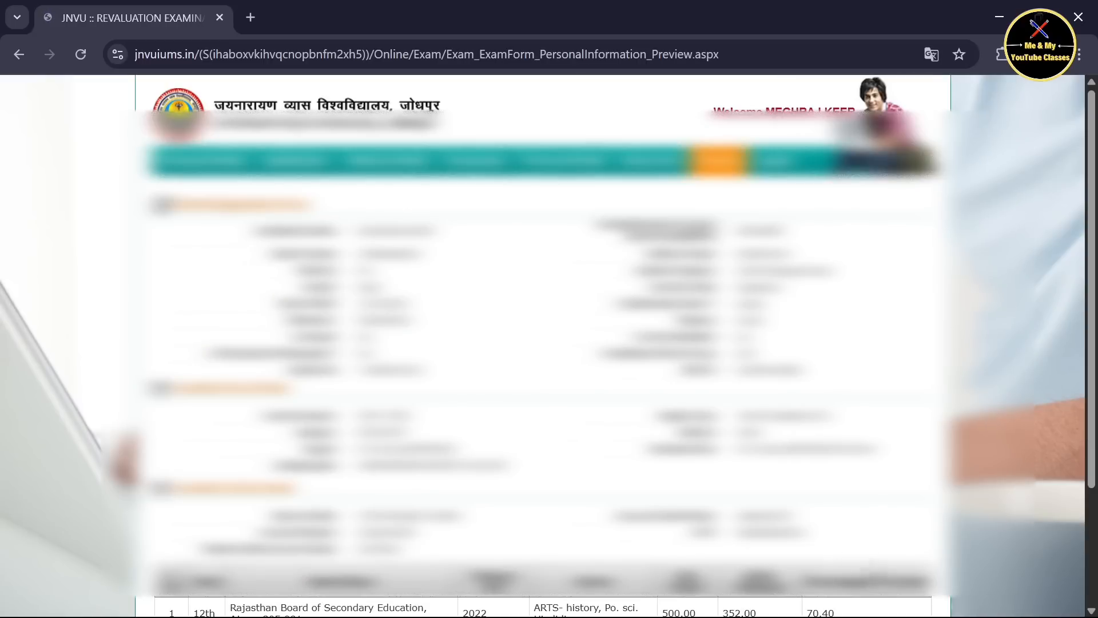
Step: Review the personal information and address previews and proceed to the course and fee details
{"action": "scroll", "coordinate": [525, 327], "scroll_direction": "down", "scroll_amount": 3}
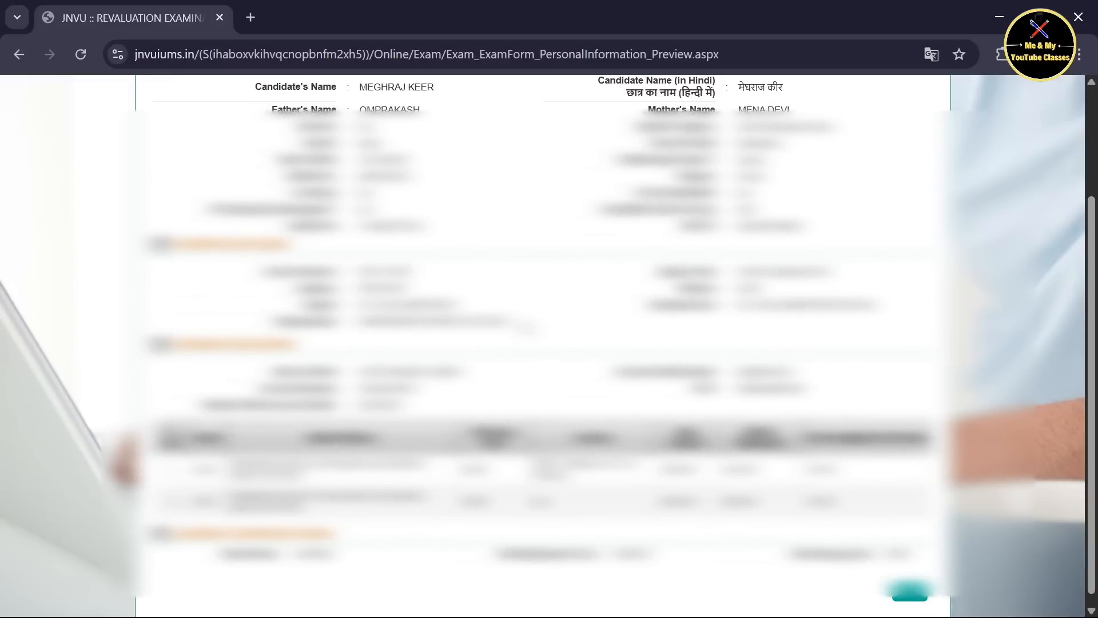
{"action": "scroll", "coordinate": [796, 486], "scroll_direction": "down", "scroll_amount": 1}
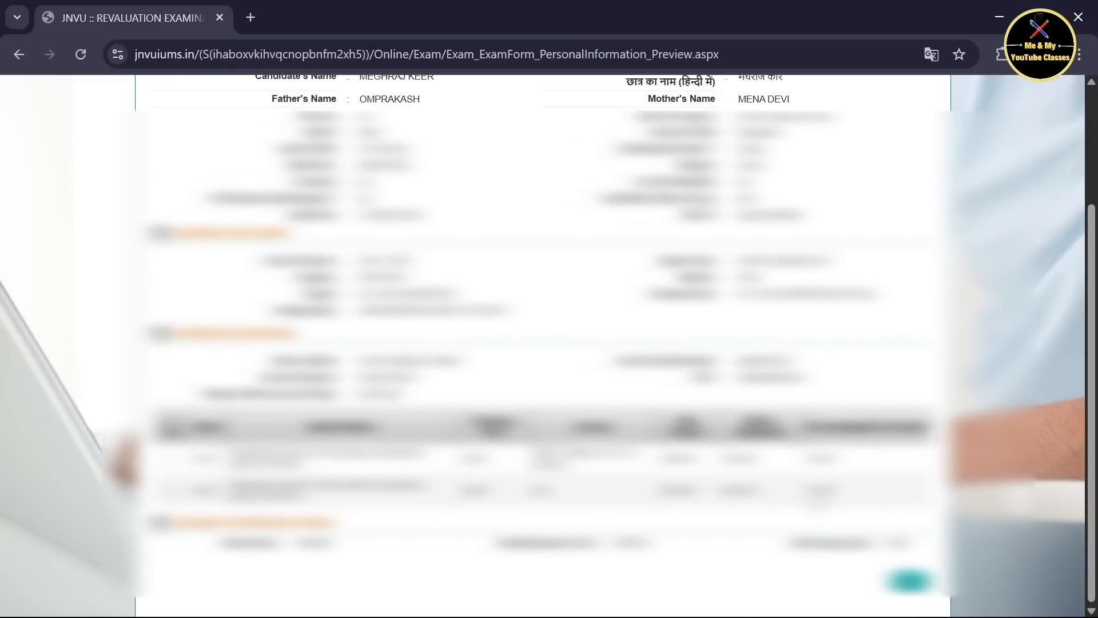
{"action": "left_click", "coordinate": [907, 583]}
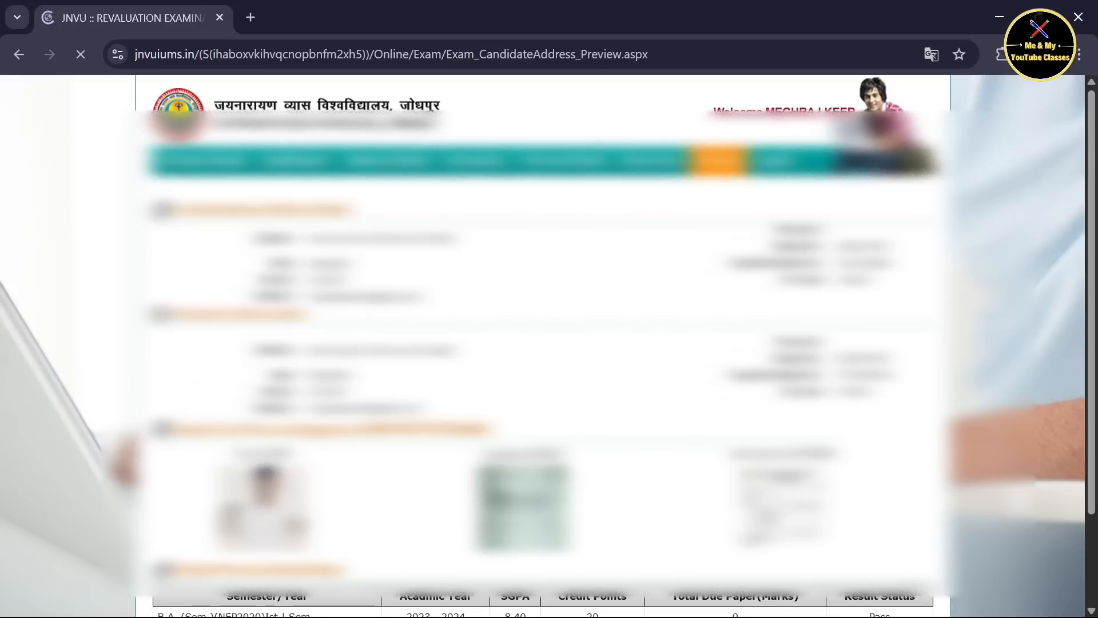
{"action": "scroll", "coordinate": [623, 434], "scroll_direction": "down", "scroll_amount": 2}
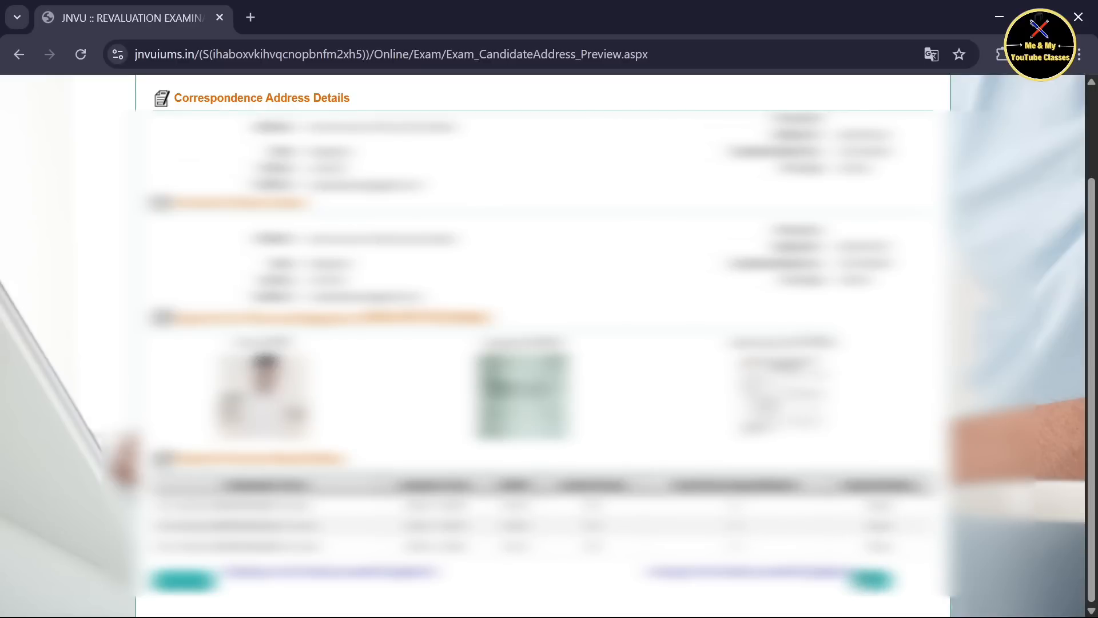
{"action": "left_click", "coordinate": [871, 580]}
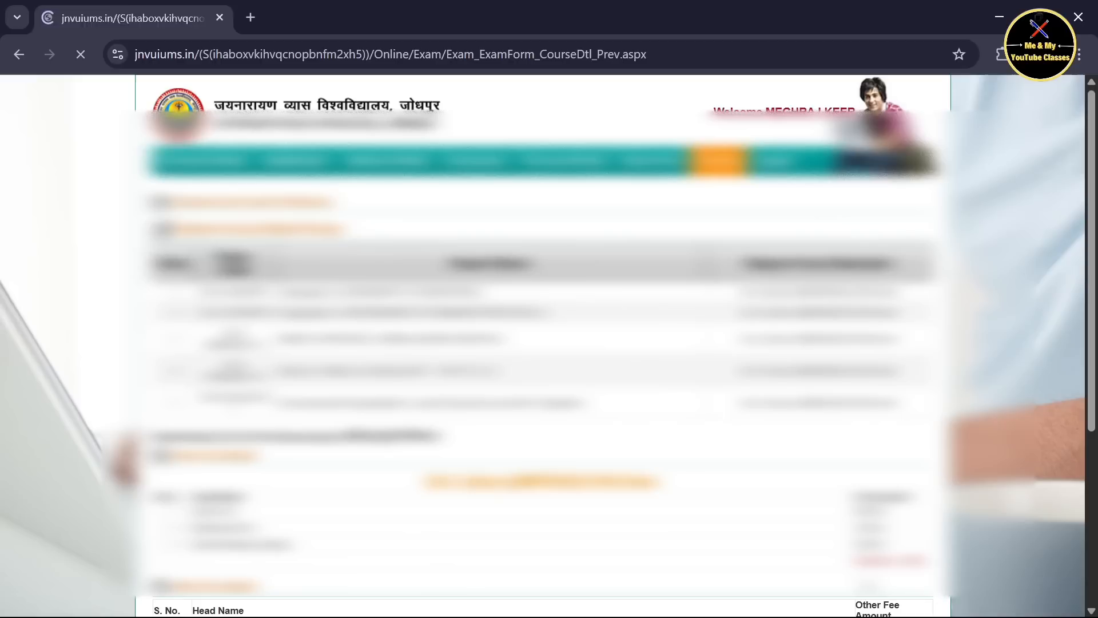
Step: Accept the declaration not to claim an examination fee refund and proceed to pay the fee
{"action": "scroll", "coordinate": [543, 343], "scroll_direction": "down", "scroll_amount": 5}
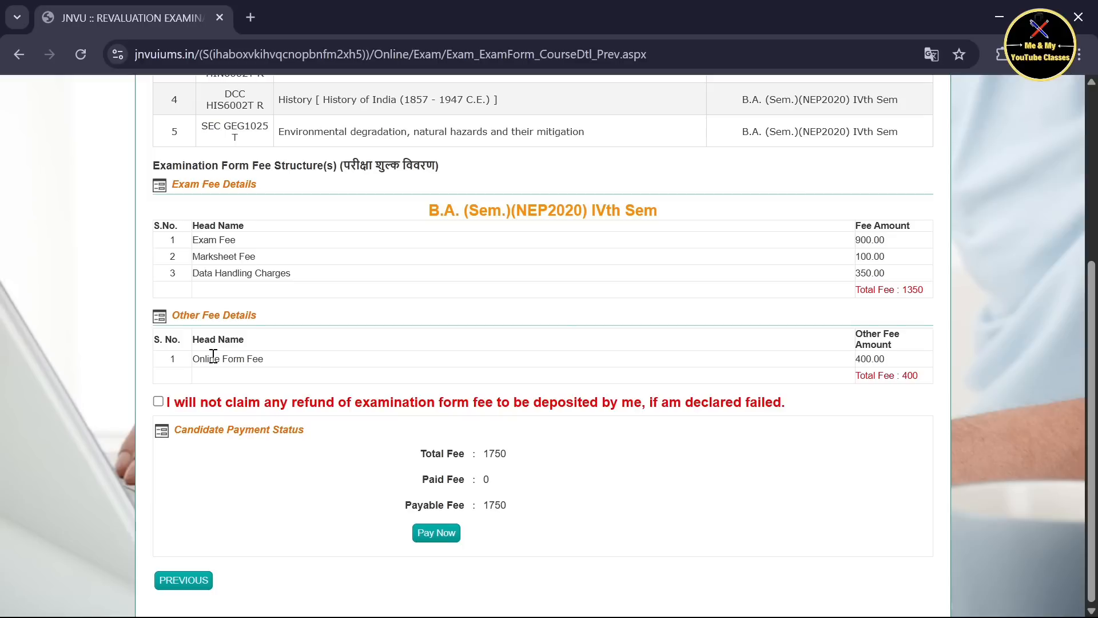
{"action": "left_click", "coordinate": [158, 401]}
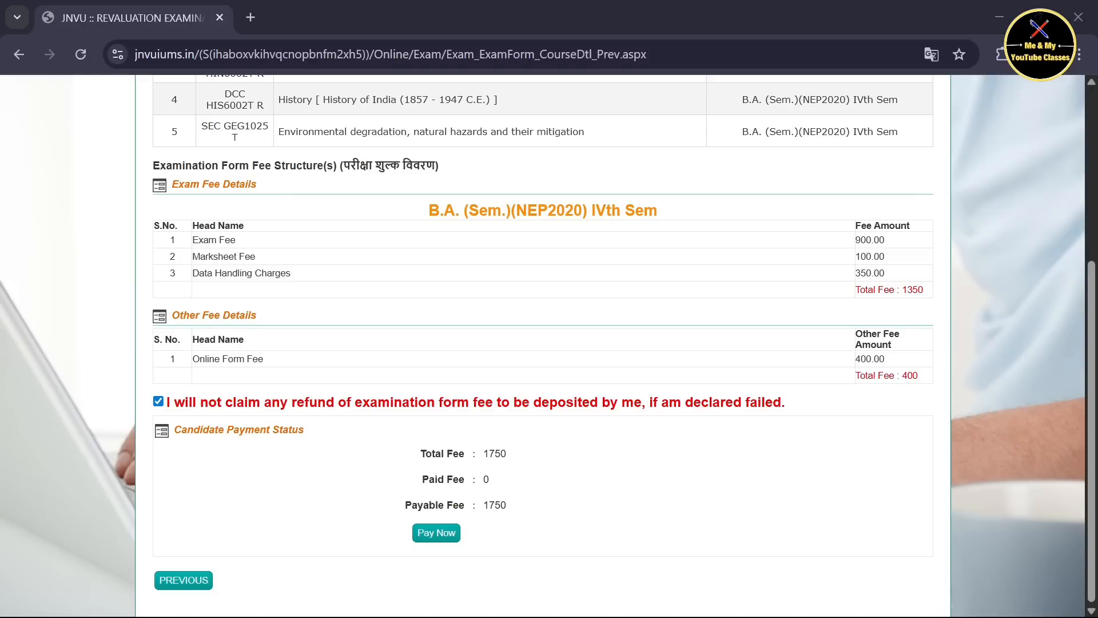
{"action": "left_click", "coordinate": [429, 536]}
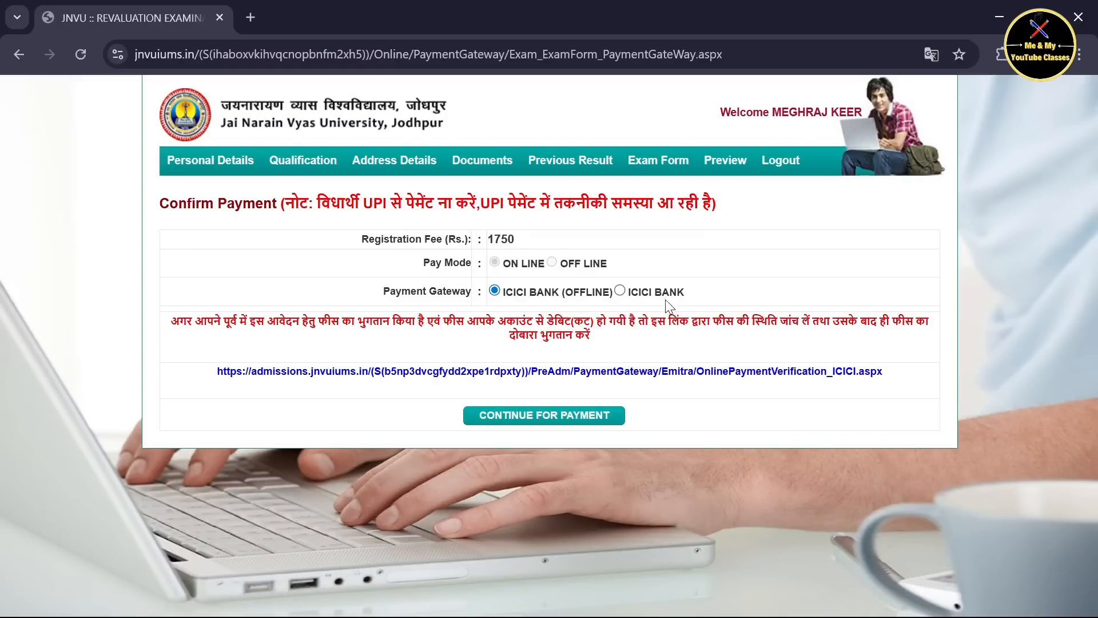
Step: Set the payment gateway to ICICI BANK and continue to the payment page
{"action": "left_click_drag", "start_coordinate": [698, 299], "coordinate": [619, 293]}
{"action": "left_click", "coordinate": [620, 290]}
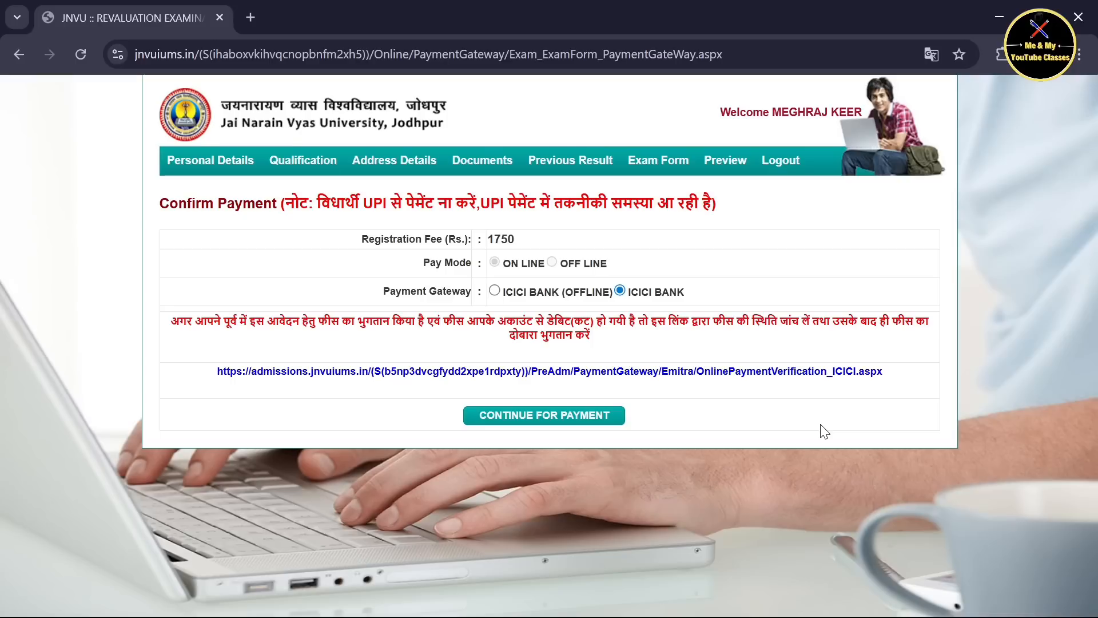
{"action": "left_click", "coordinate": [1061, 448]}
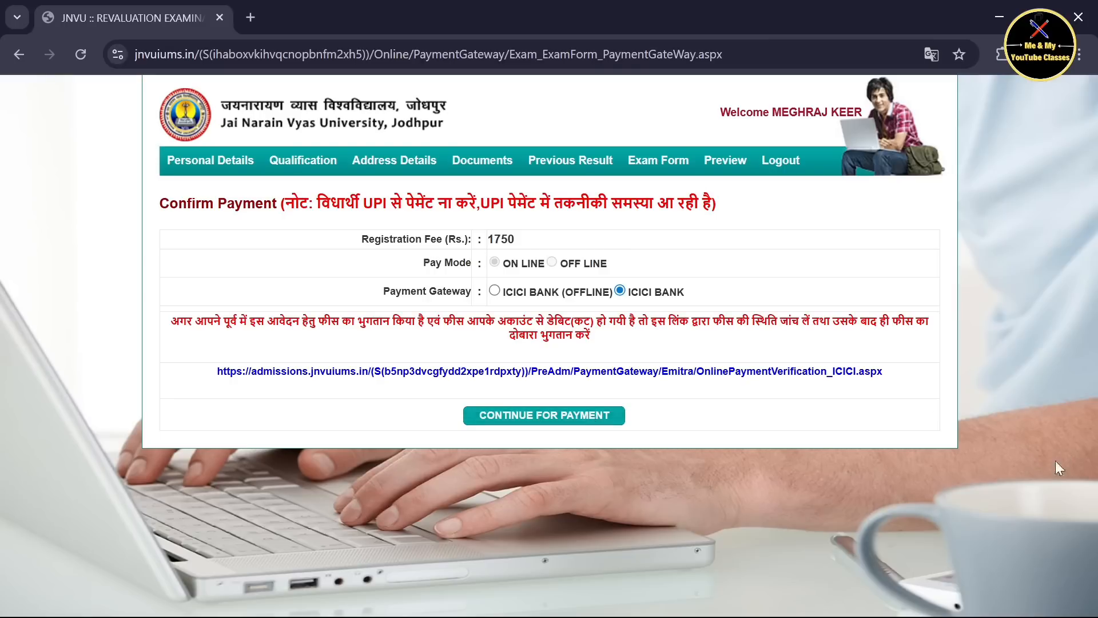
{"action": "left_click", "coordinate": [596, 414]}
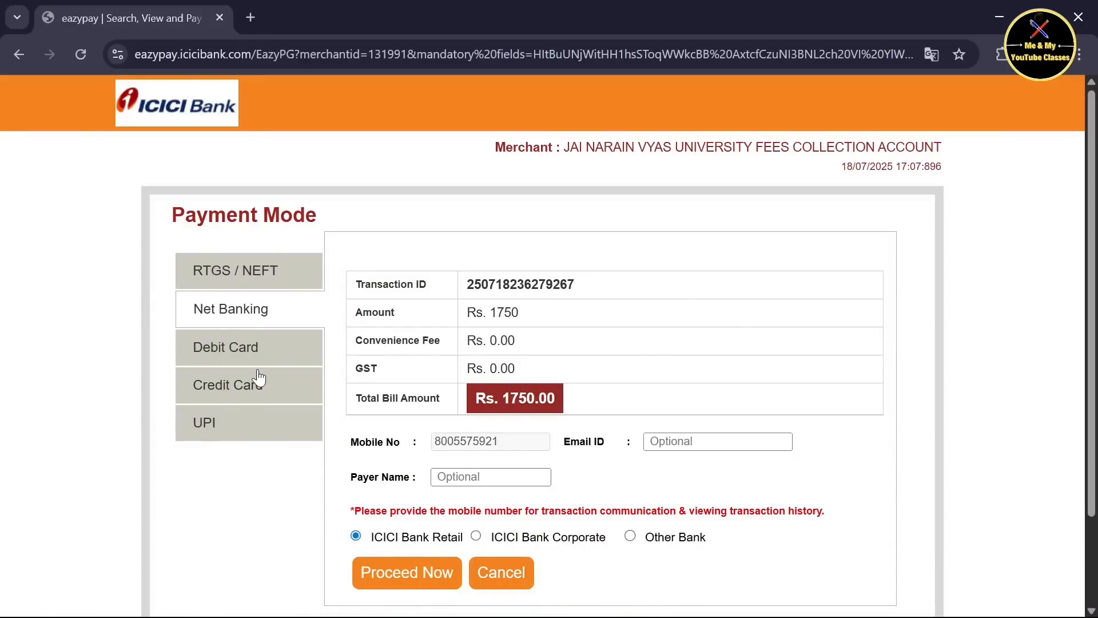
Step: Choose Debit Card as the payment mode, cancel the transaction and send its response despite the insecure connection
{"action": "left_click", "coordinate": [251, 345]}
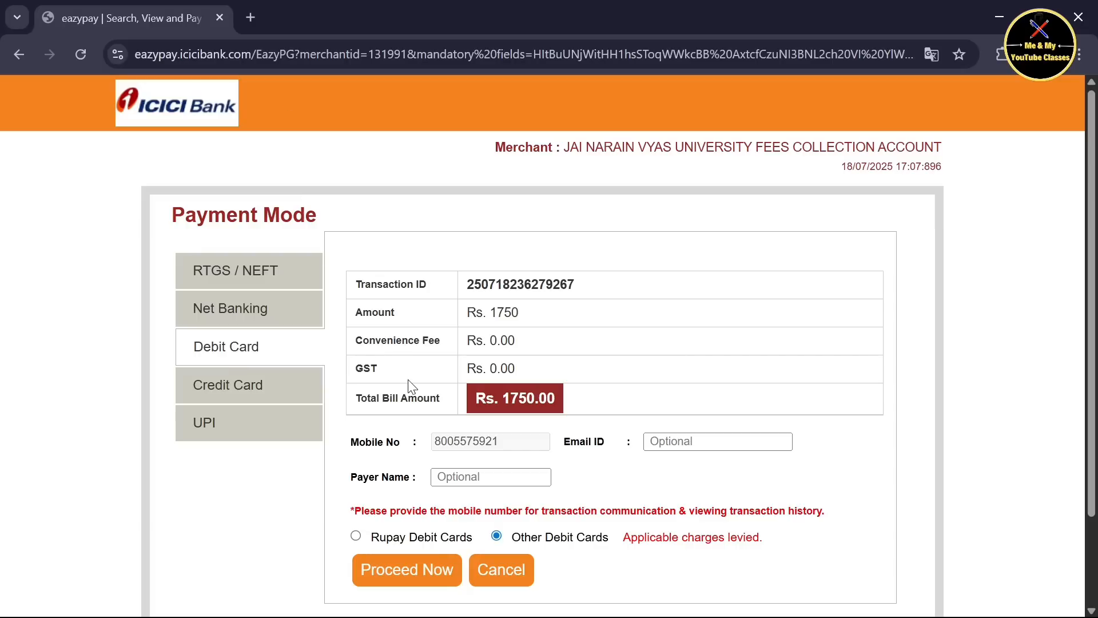
{"action": "left_click", "coordinate": [487, 580]}
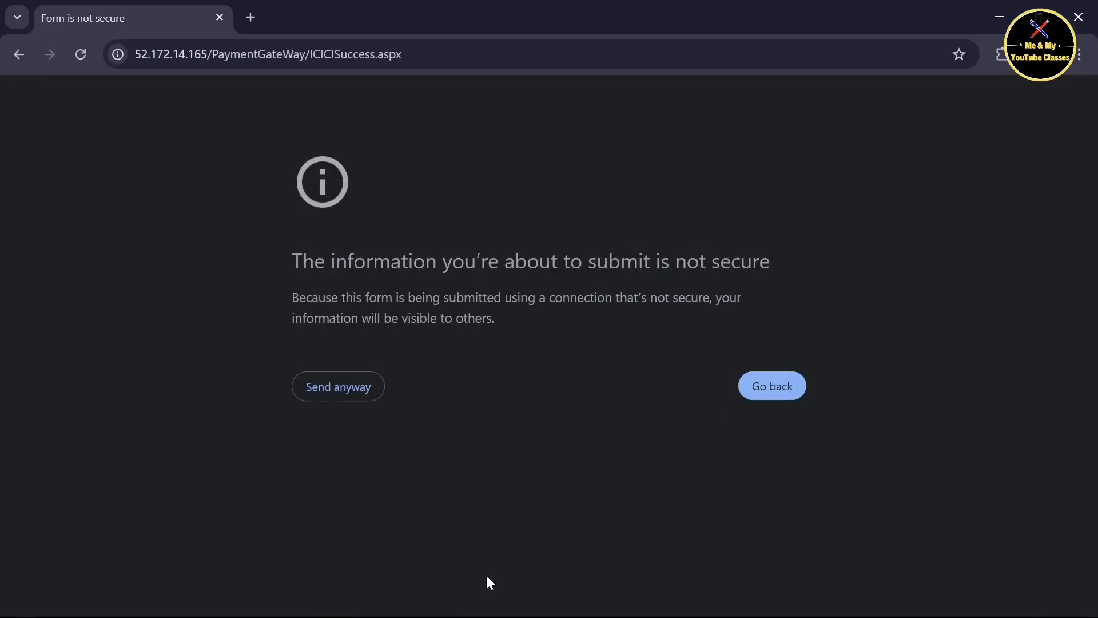
{"action": "left_click", "coordinate": [355, 387]}
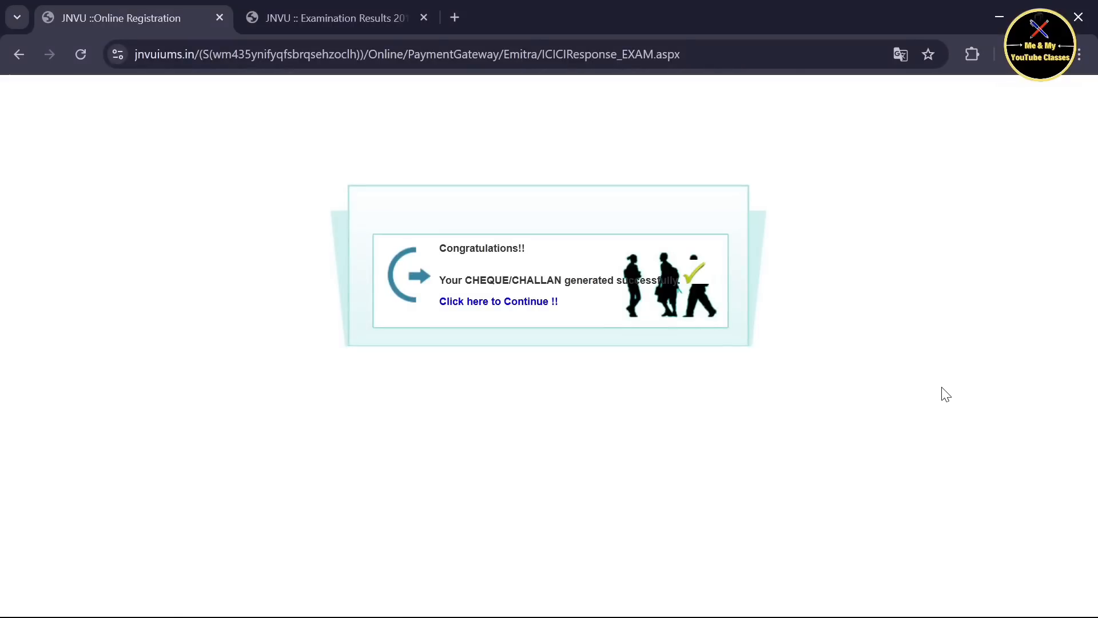
Step: Continue to the exam portal and open the regular examination form login for affiliated college students
{"action": "left_click", "coordinate": [498, 302]}
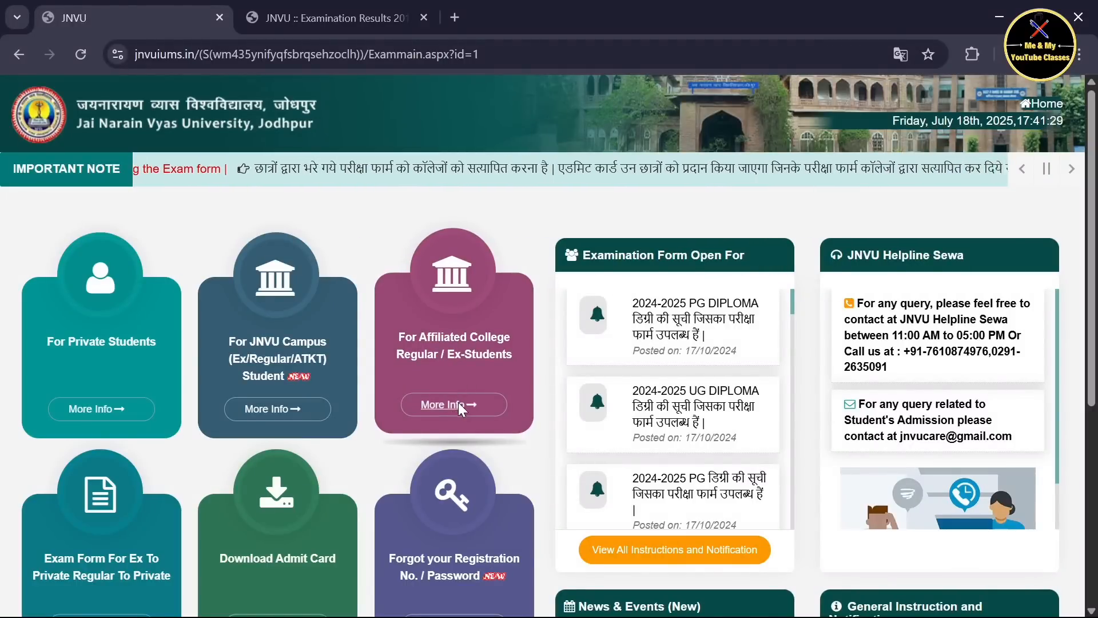
{"action": "left_click", "coordinate": [458, 403]}
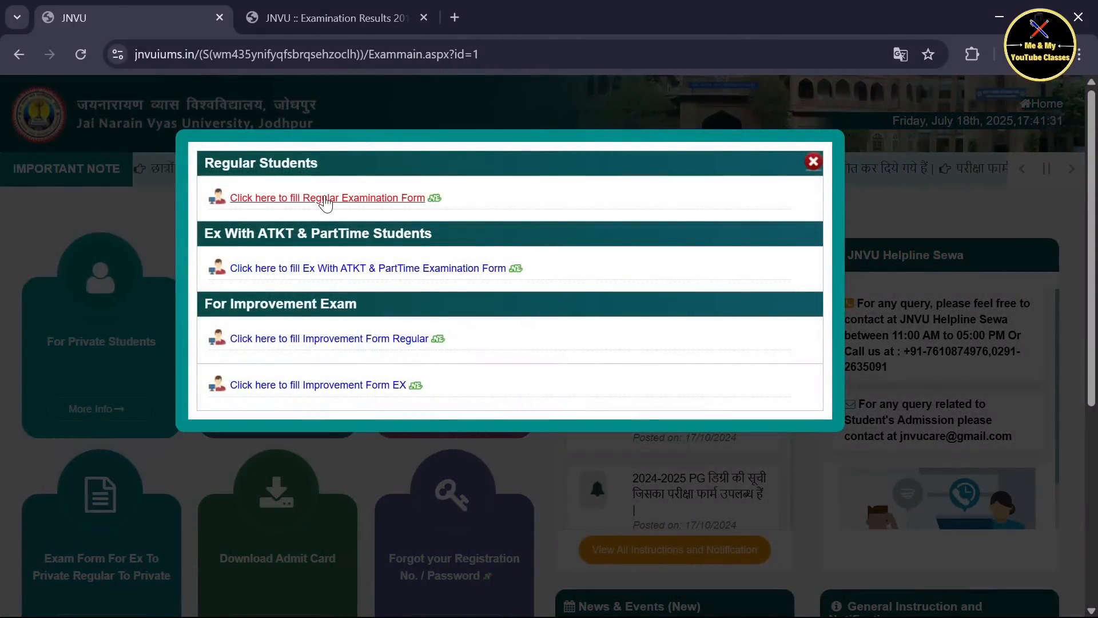
{"action": "left_click", "coordinate": [328, 199]}
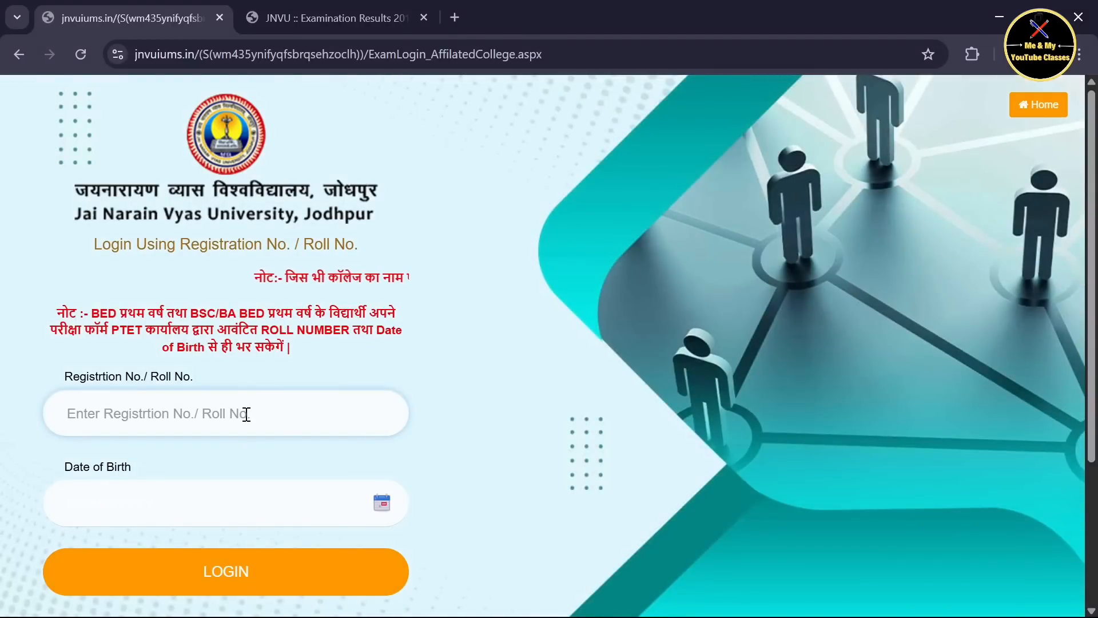
Step: Log in with the student's registration number and date of birth, and choose the exam type
{"action": "left_click", "coordinate": [246, 413]}
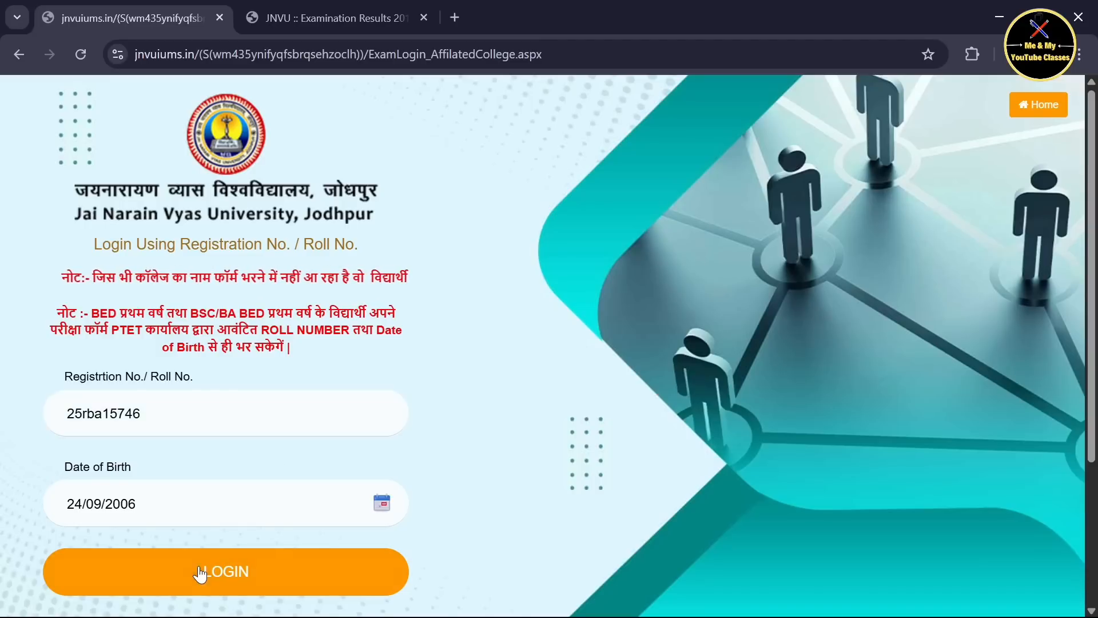
{"action": "left_click", "coordinate": [198, 566]}
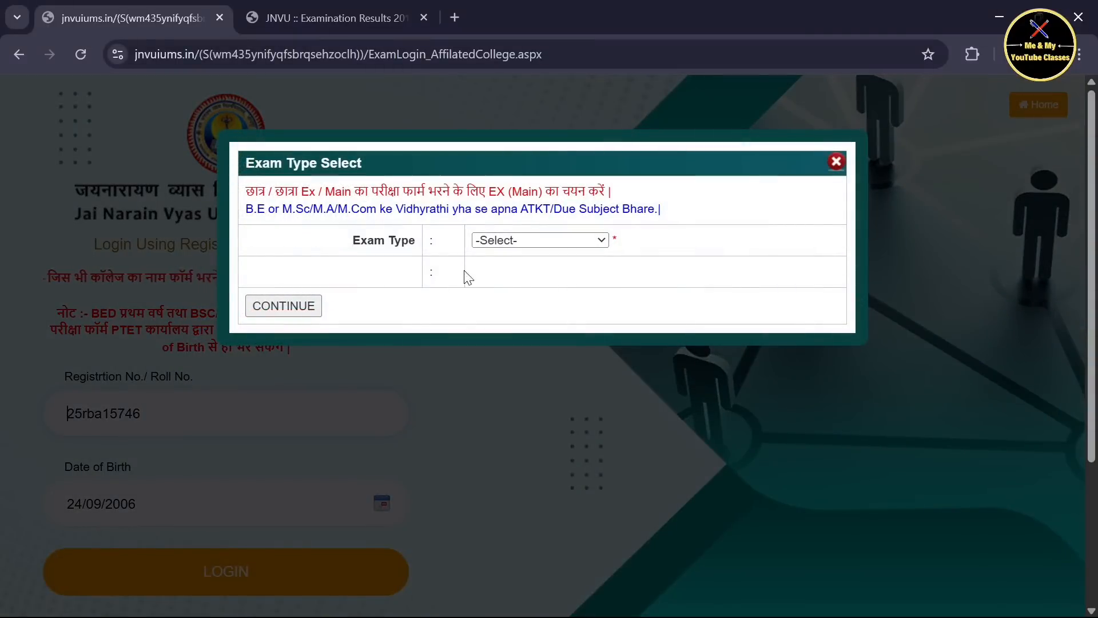
{"action": "left_click", "coordinate": [500, 240]}
{"action": "left_click", "coordinate": [504, 280]}
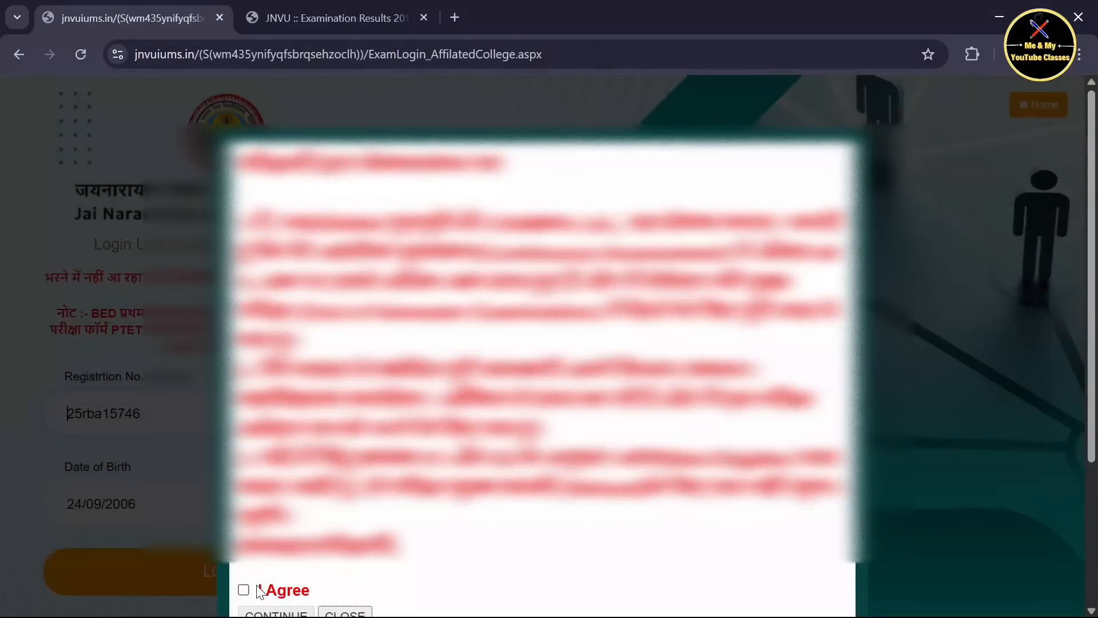
Step: Agree to the declaration, continue into the exam form and open its download section for the printable documents
{"action": "left_click", "coordinate": [245, 590]}
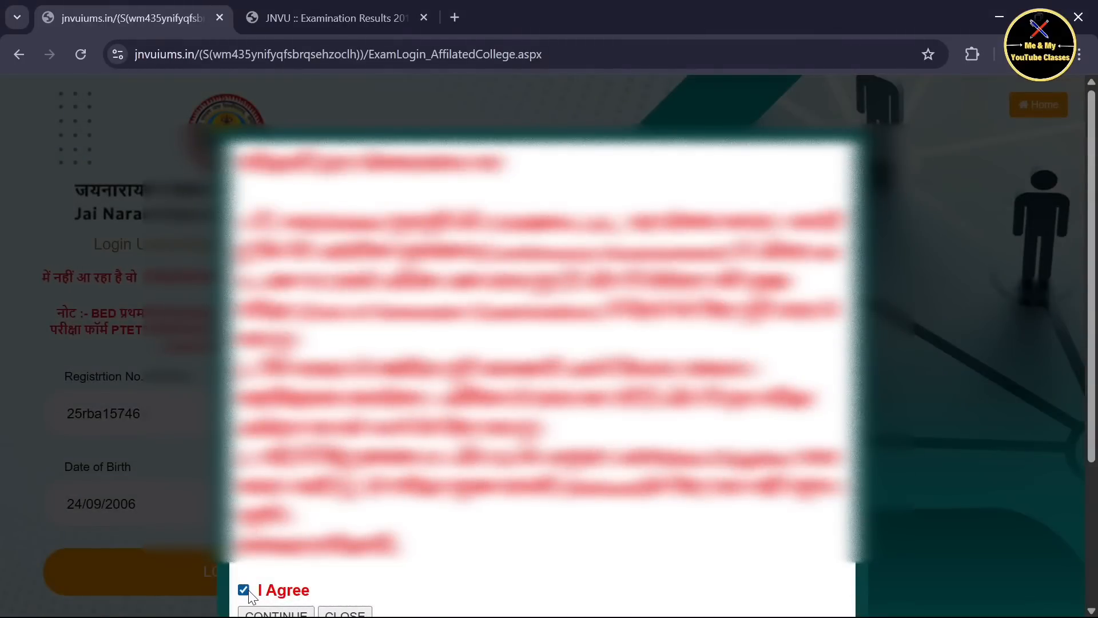
{"action": "left_click", "coordinate": [269, 613]}
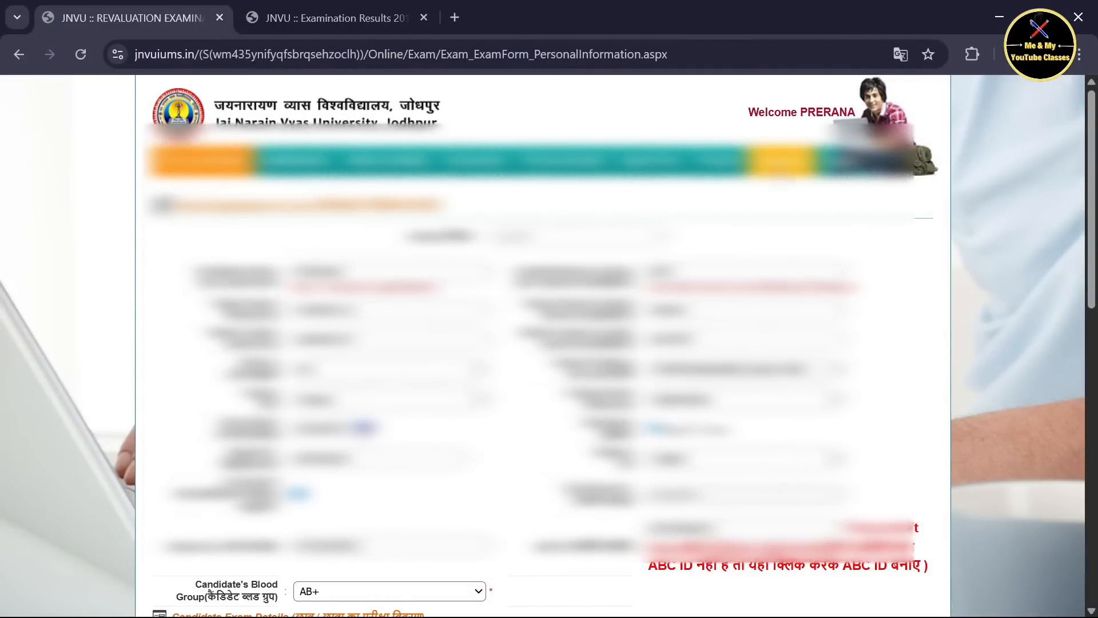
{"action": "left_click", "coordinate": [783, 167]}
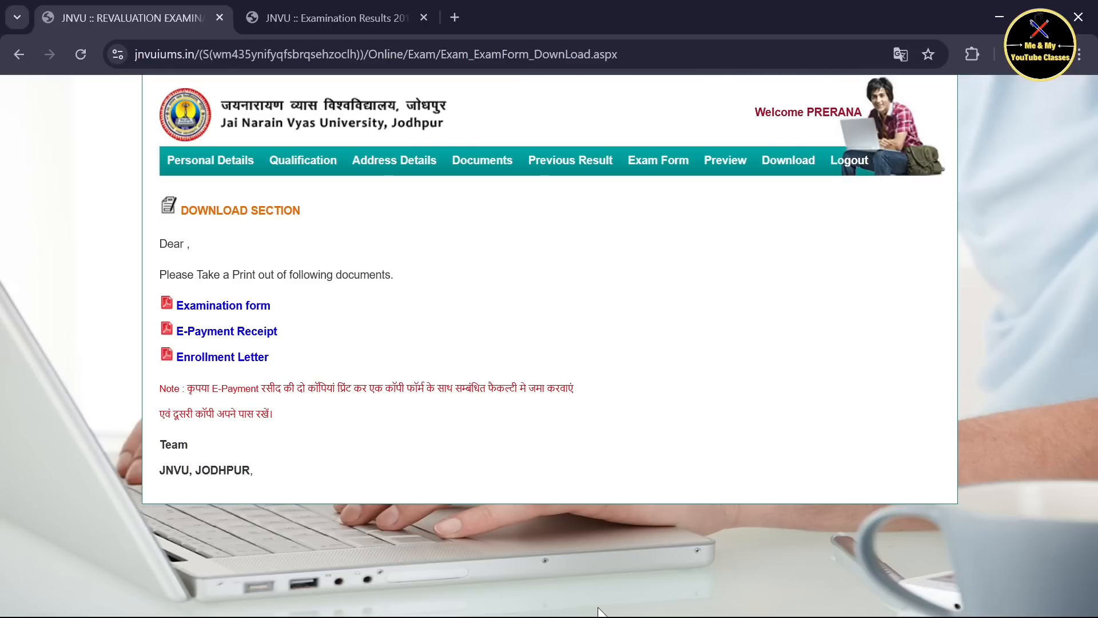
{"action": "left_click", "coordinate": [561, 602]}
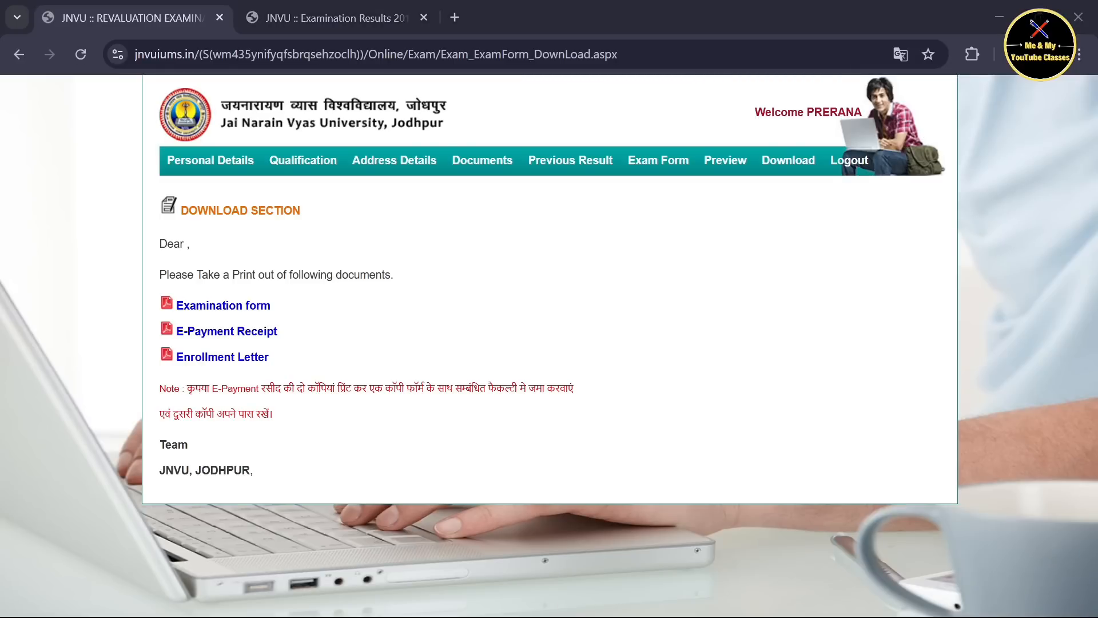